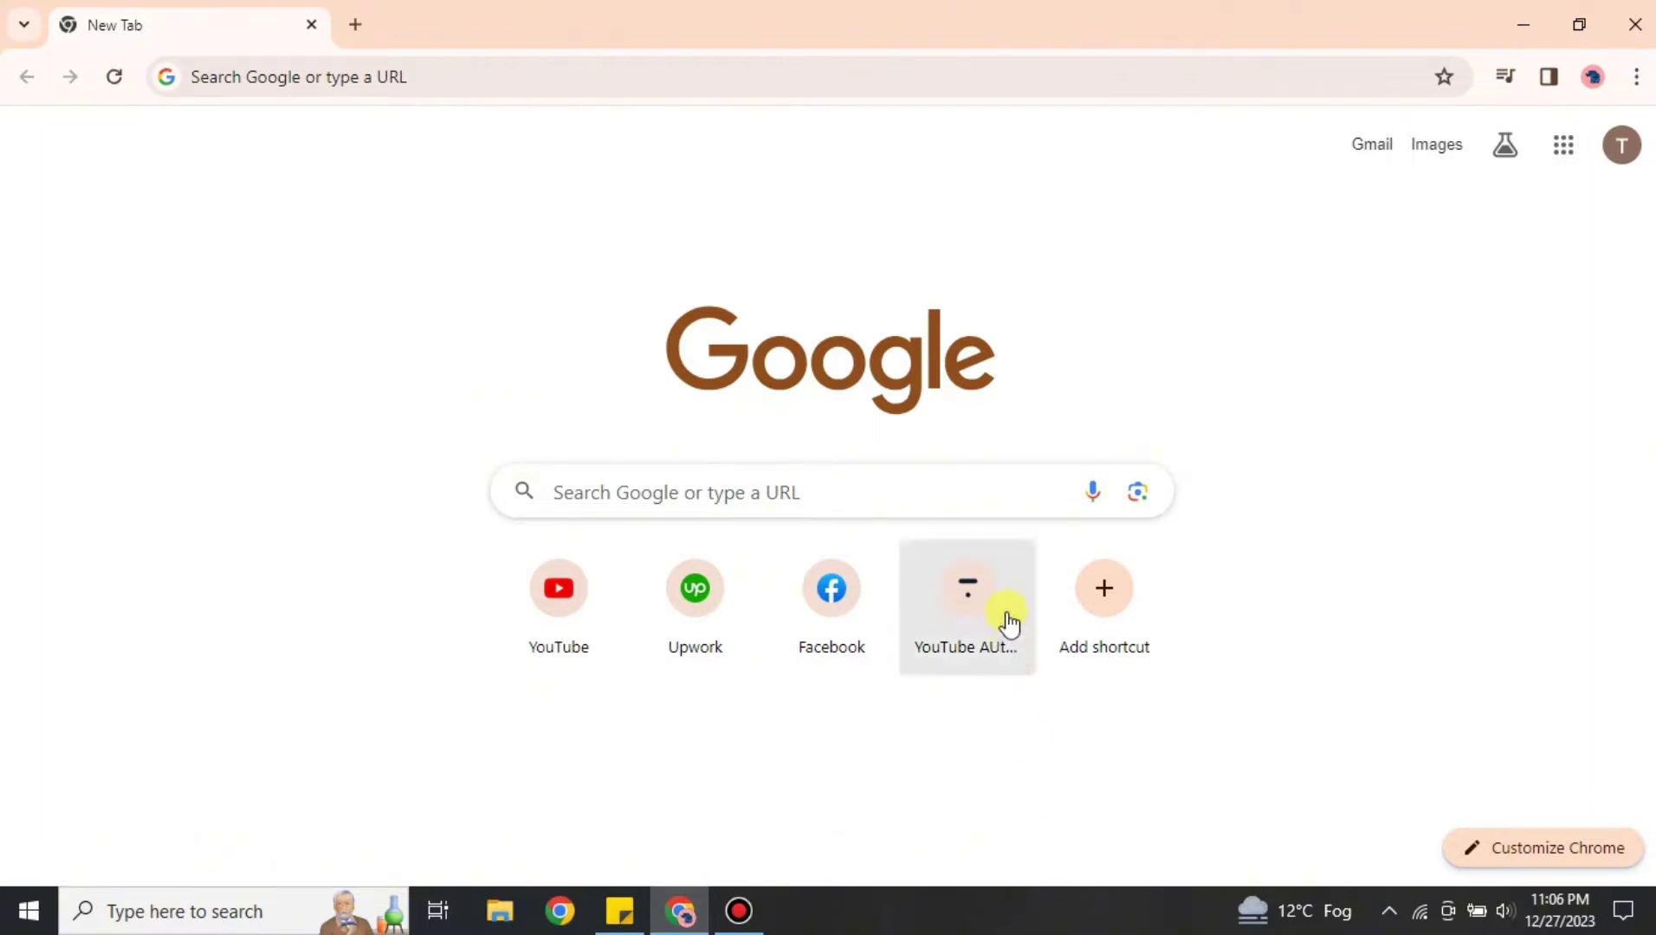
Search Google for 'rask ai' and open the sponsored Rask AI result.
{"action": "left_click", "coordinate": [372, 79]}
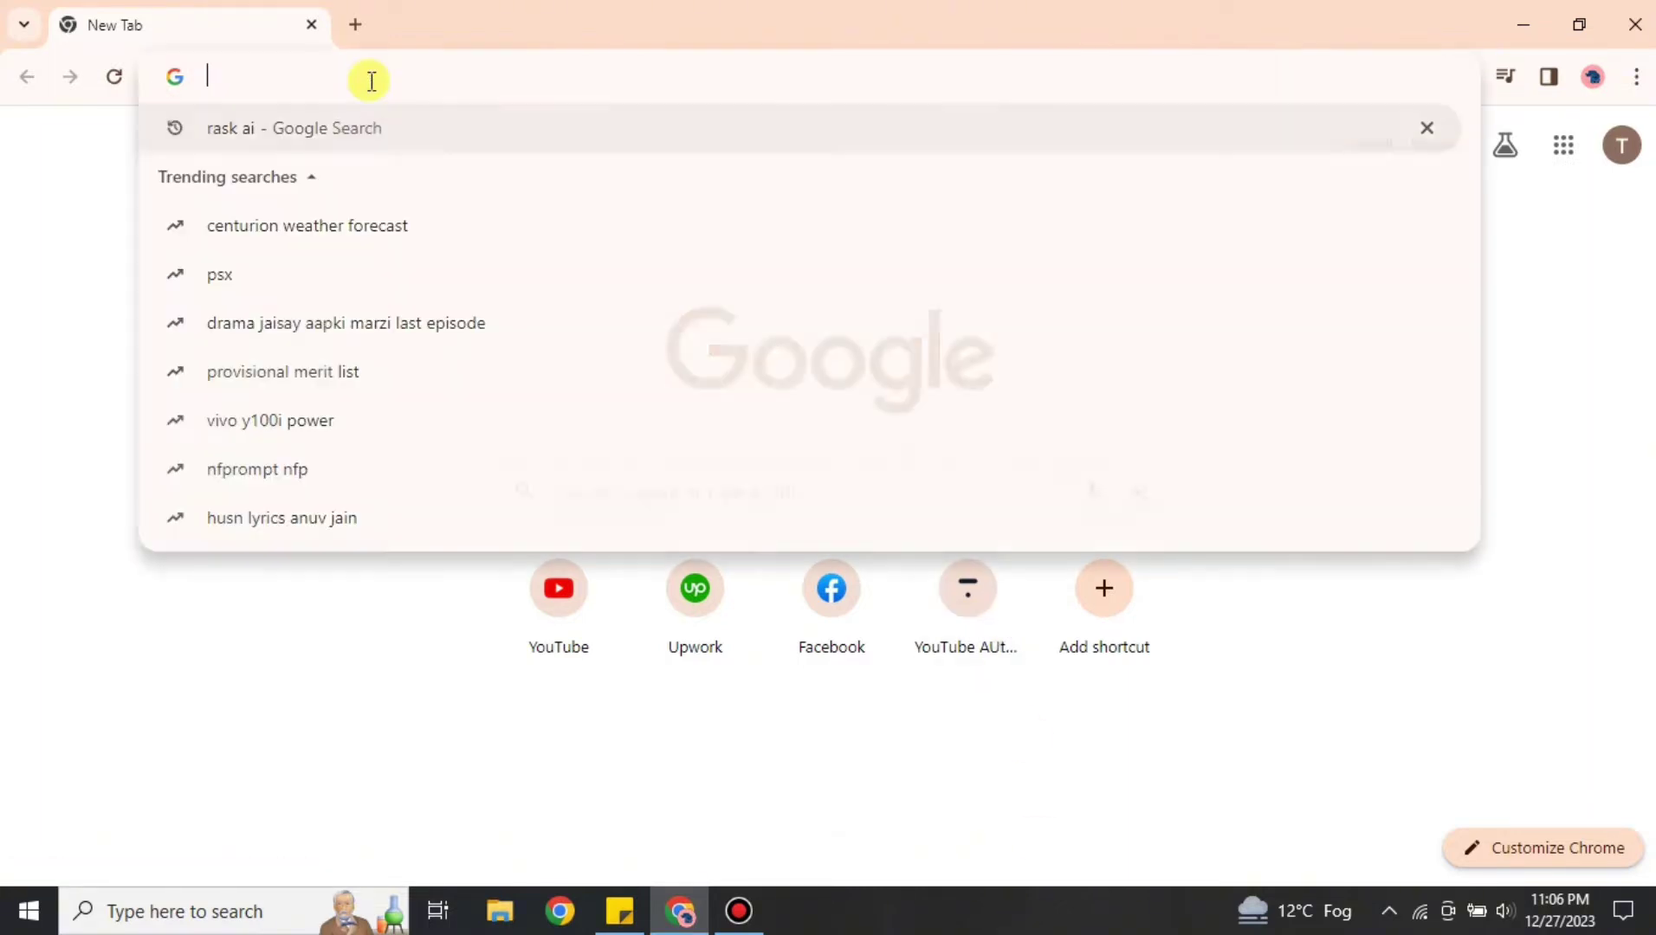
{"action": "left_click", "coordinate": [370, 126]}
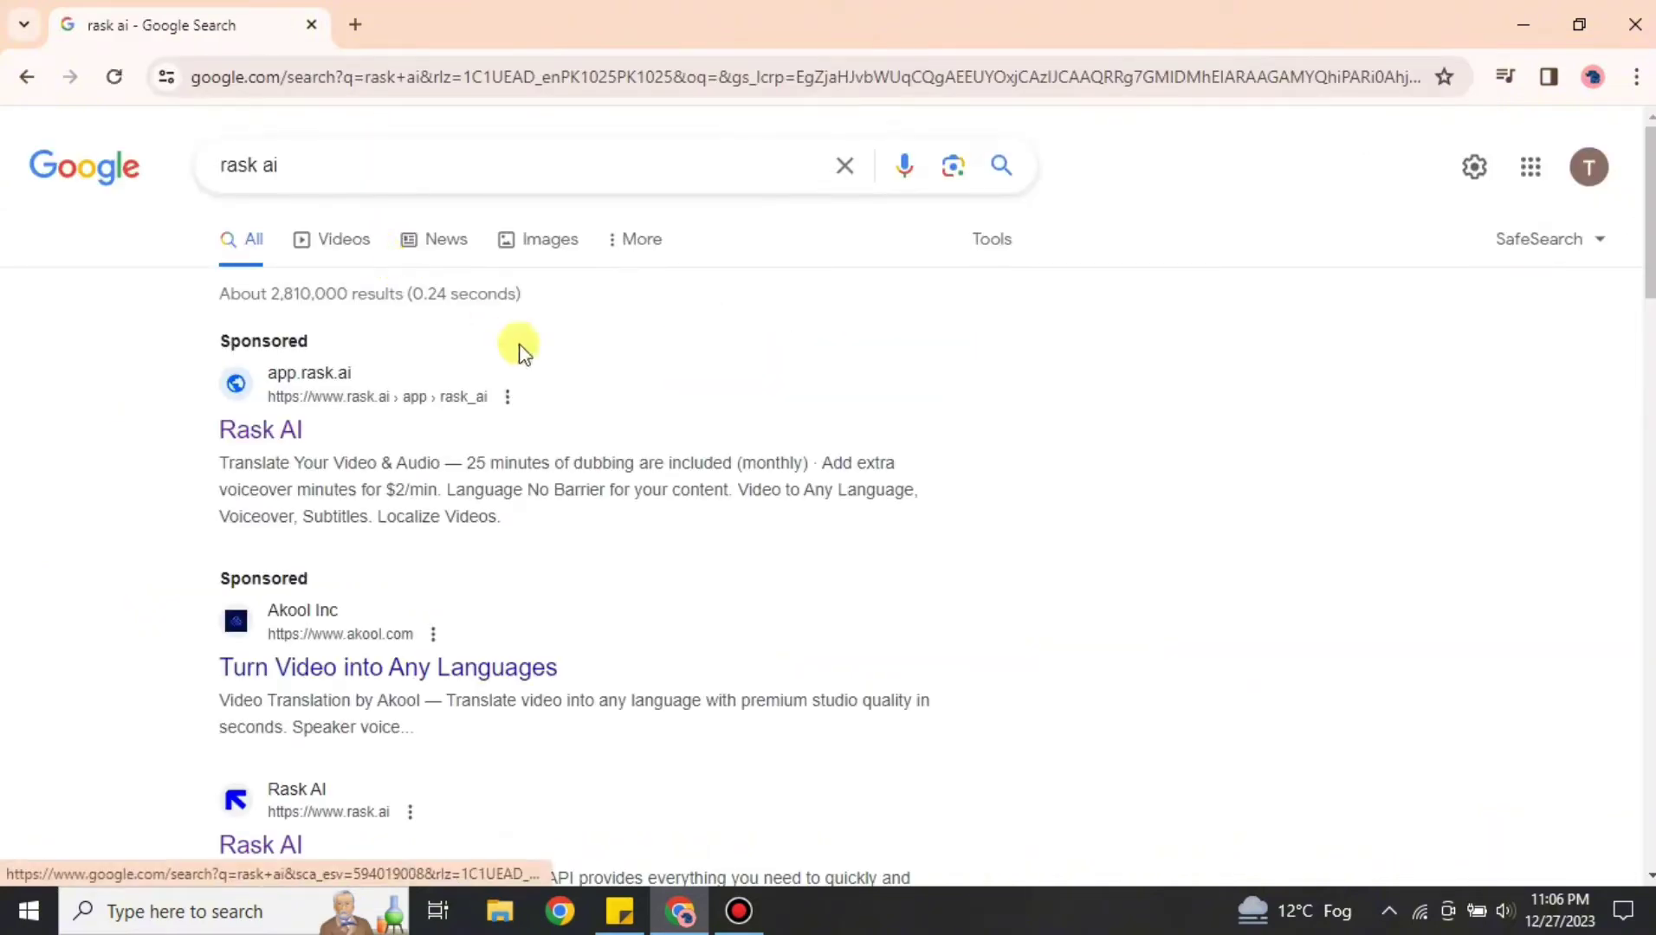
{"action": "scroll", "coordinate": [707, 604], "scroll_direction": "down", "scroll_amount": 2}
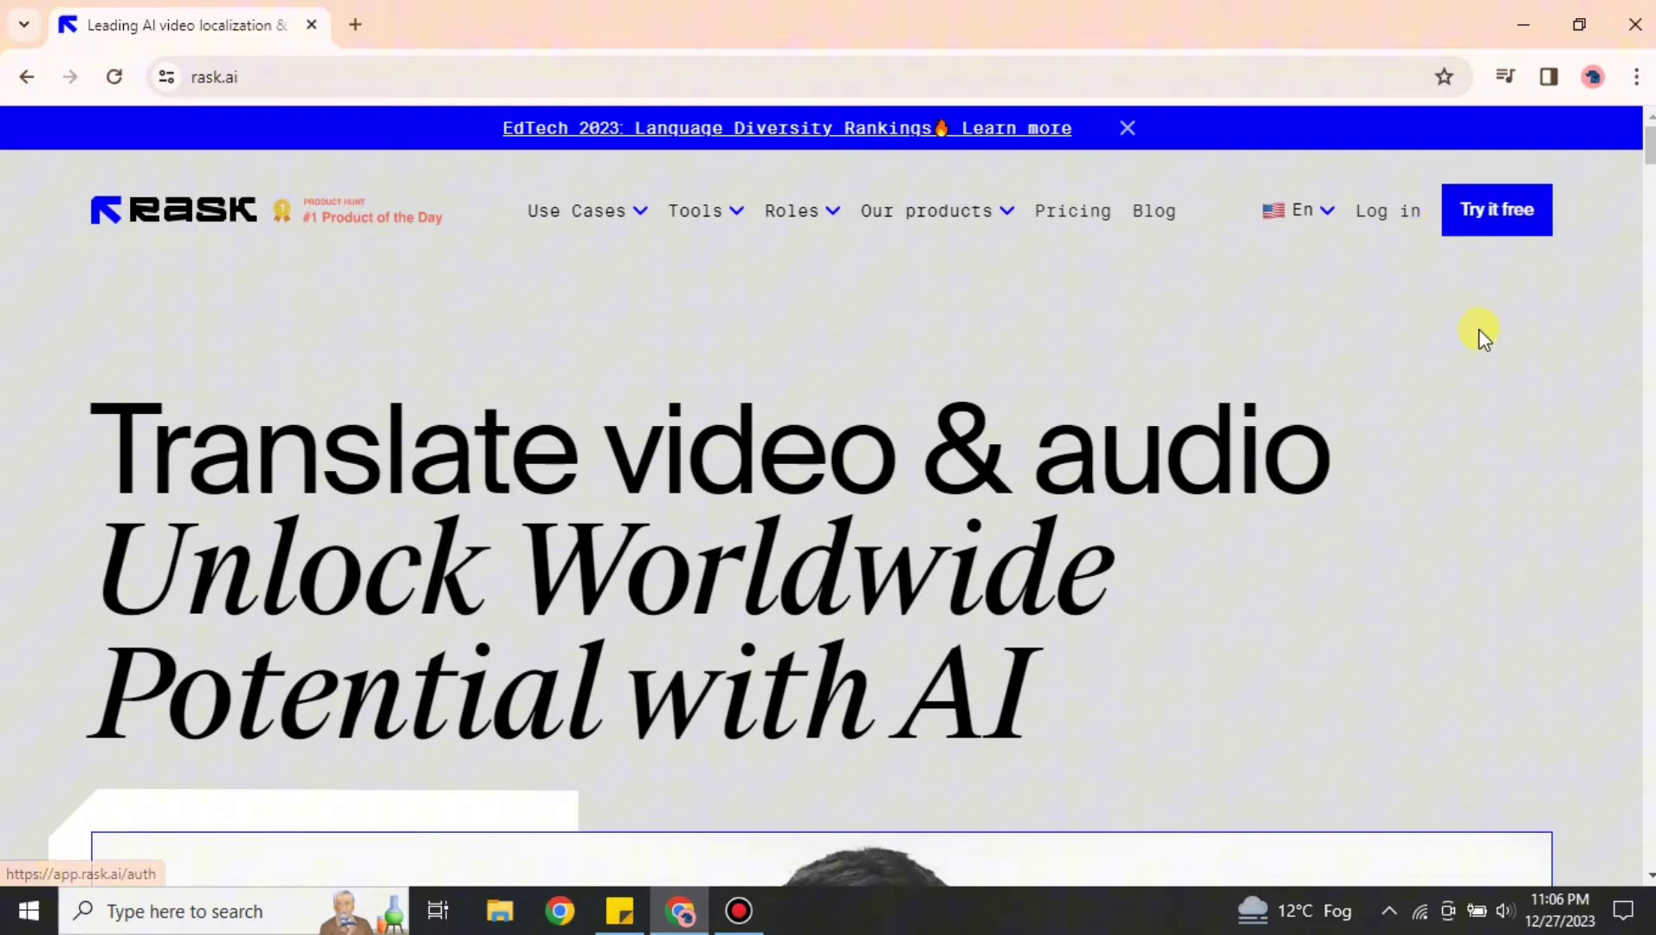
Log in from rask.ai to reach the app.rask.ai dashboard.
{"action": "left_click", "coordinate": [1394, 216]}
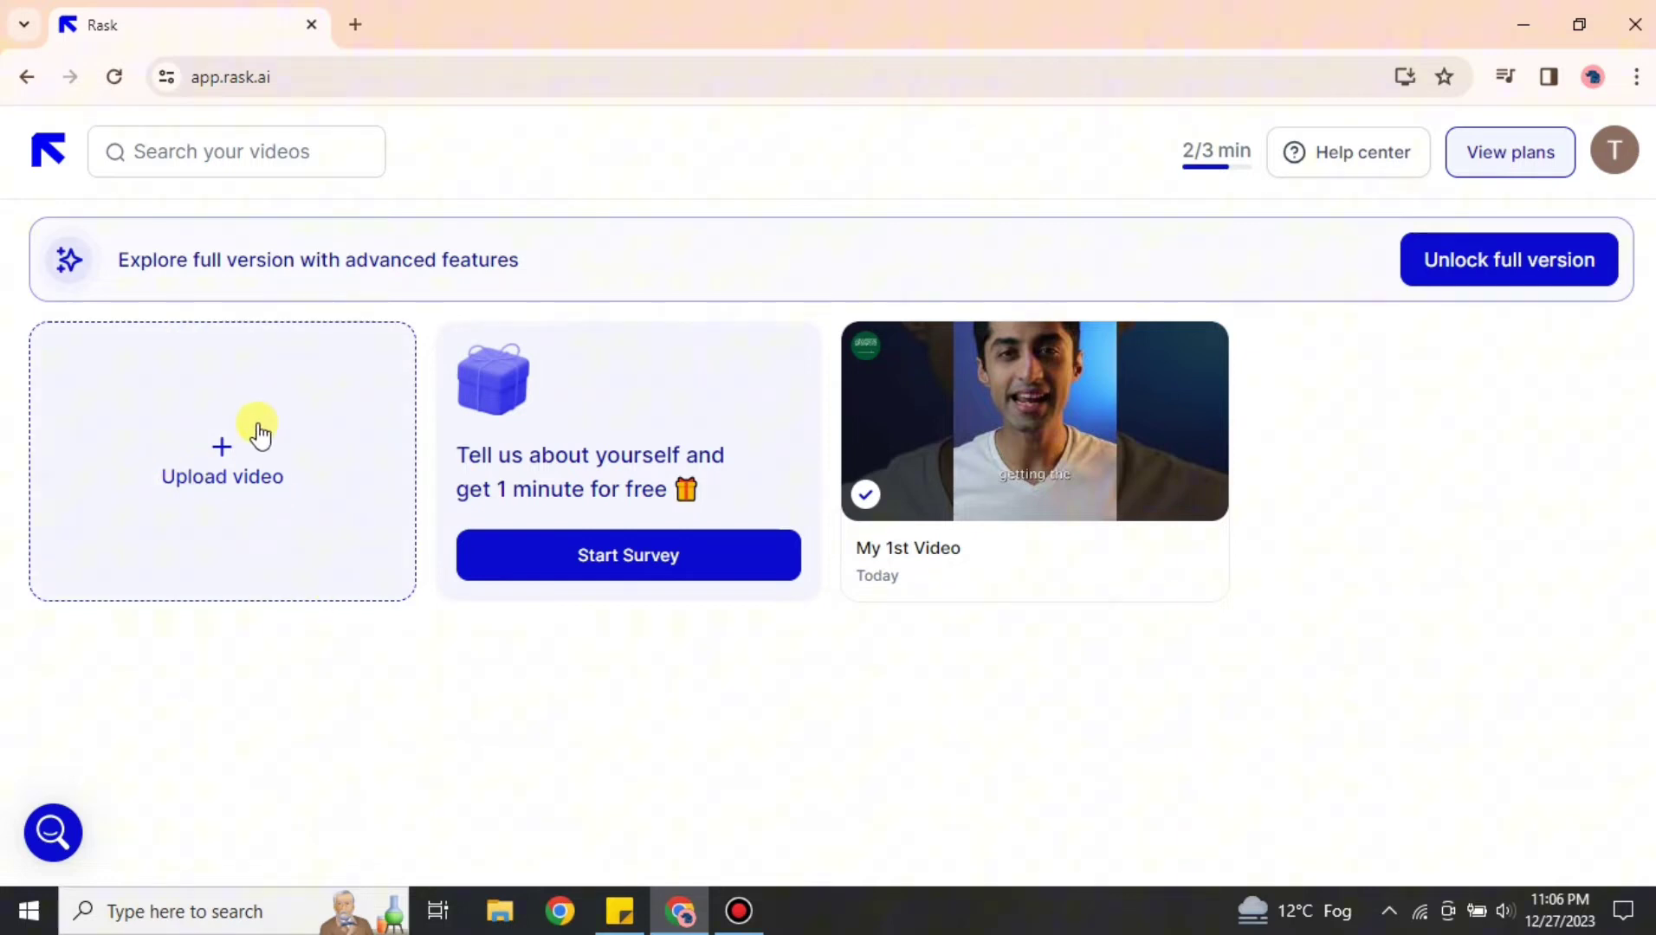
Start a new upload by pasting the YouTube video link.
{"action": "left_click", "coordinate": [223, 448]}
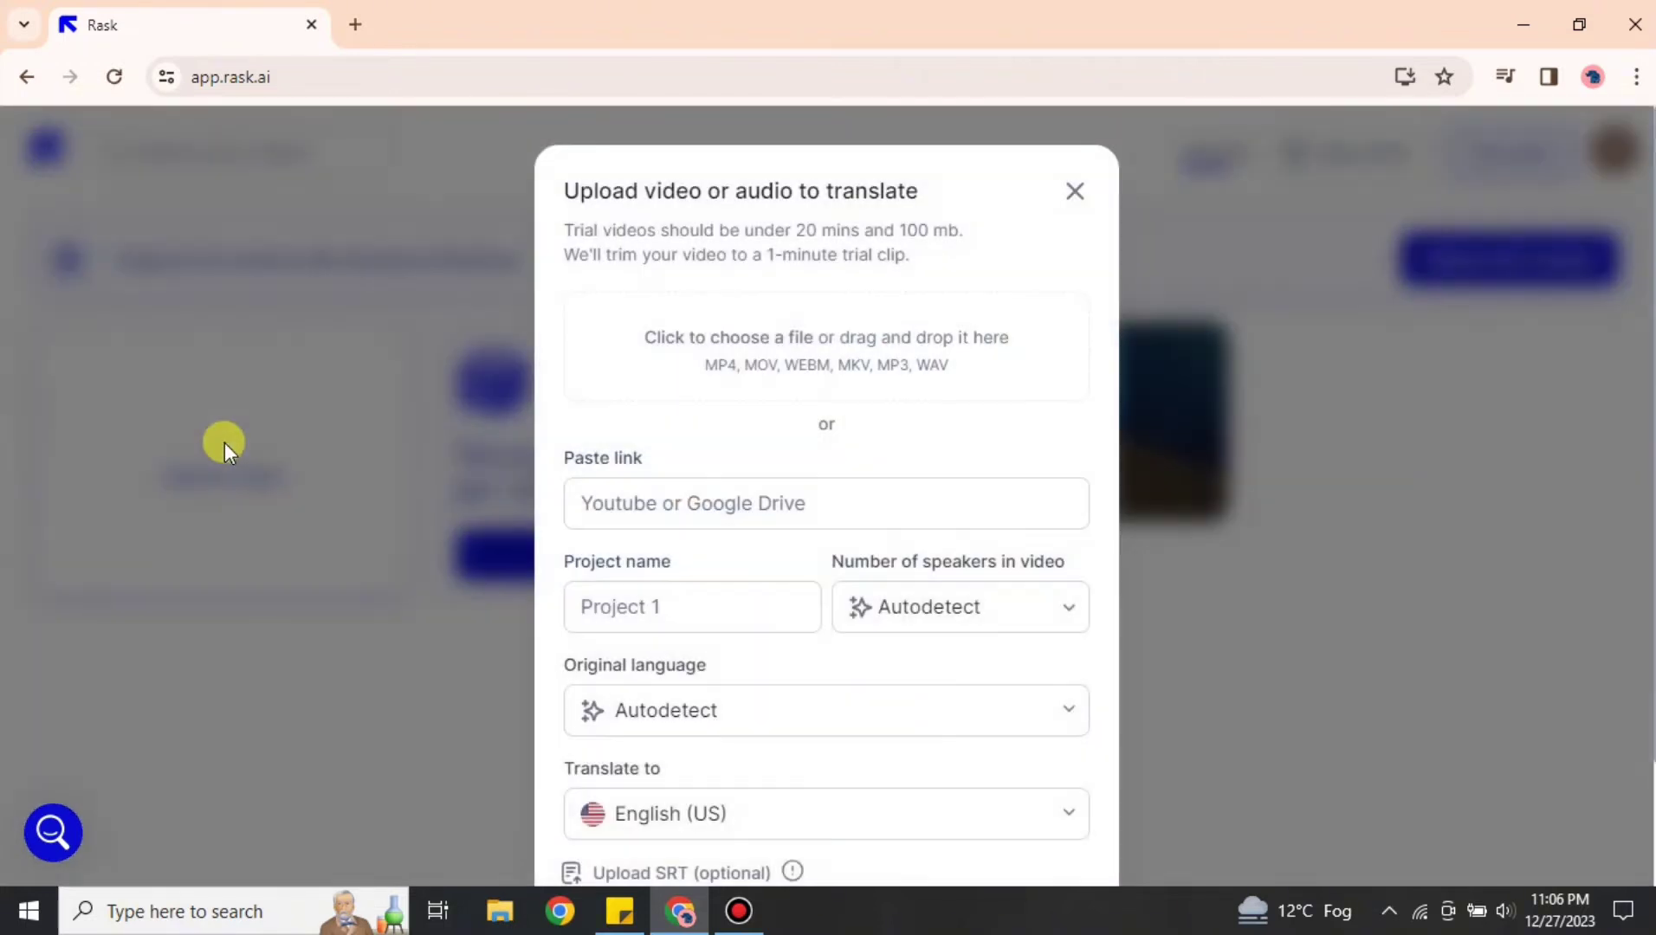
{"action": "scroll", "coordinate": [1064, 622], "scroll_direction": "down", "scroll_amount": 2}
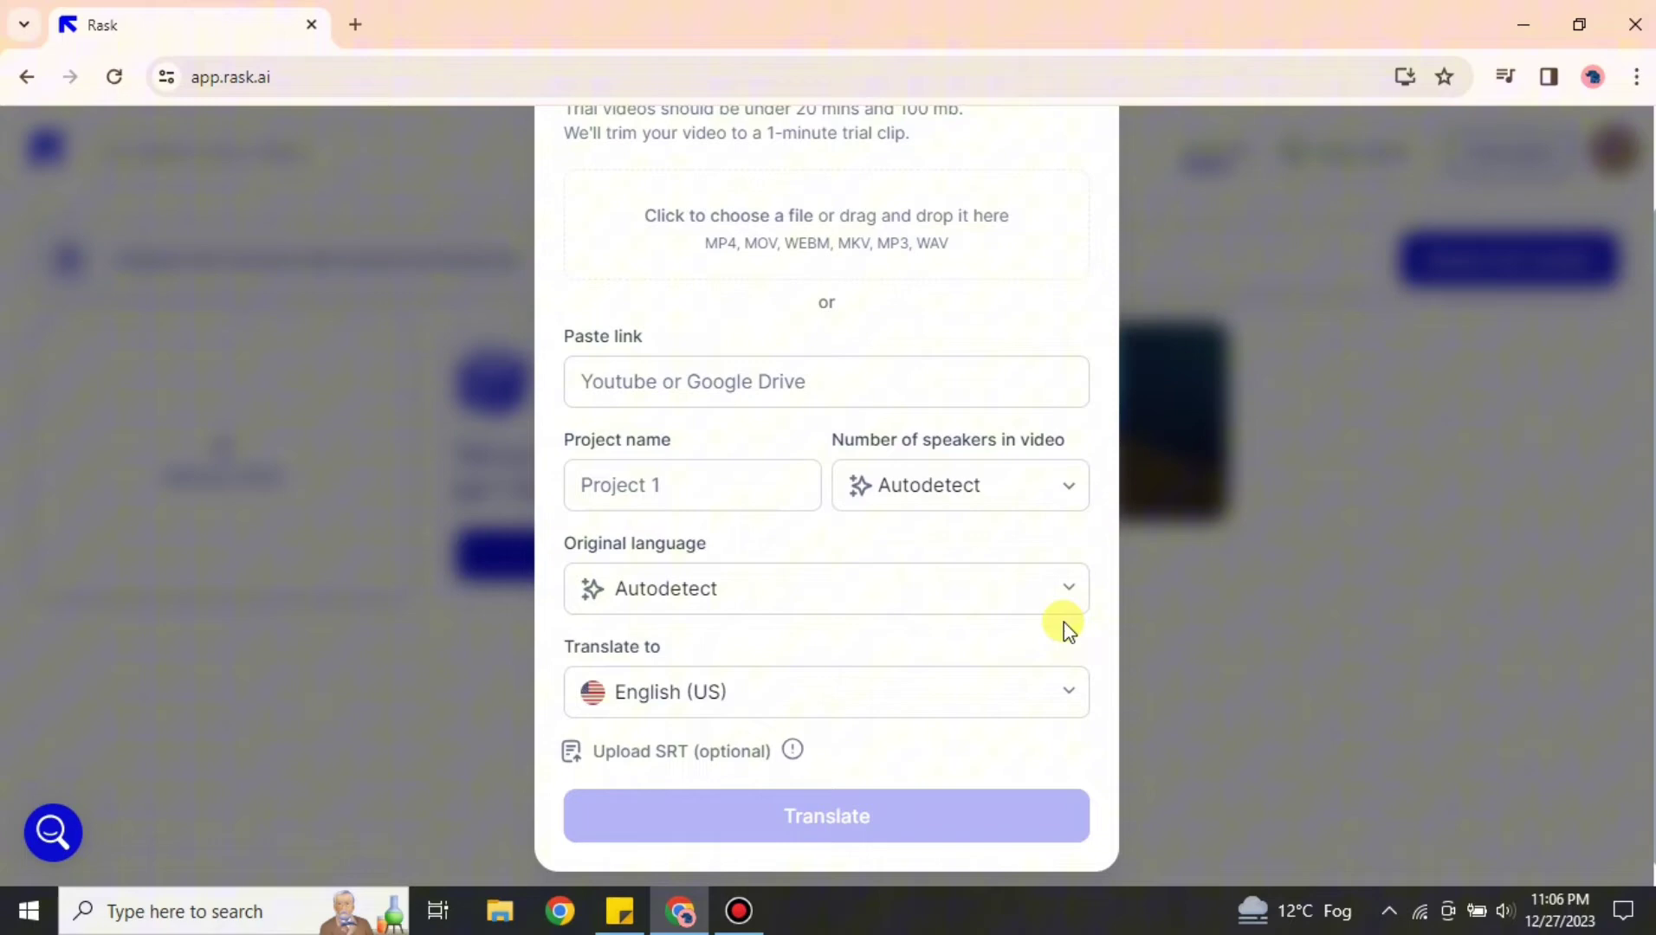
{"action": "scroll", "coordinate": [1064, 622], "scroll_direction": "up", "scroll_amount": 2}
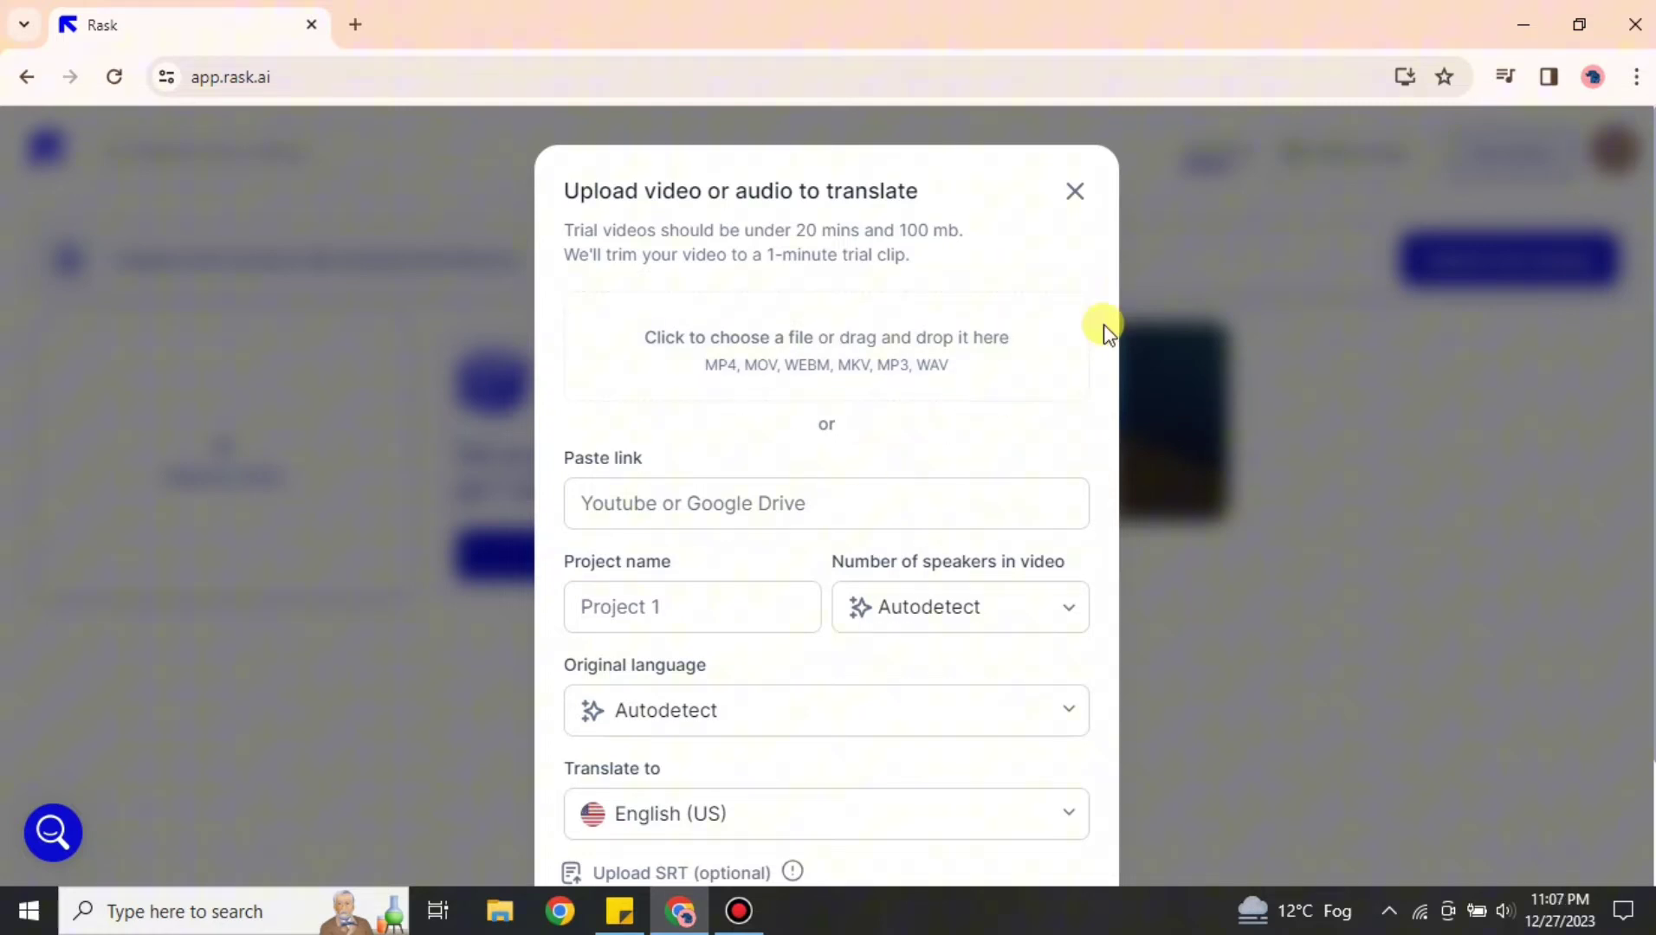
{"action": "scroll", "coordinate": [880, 543], "scroll_direction": "down", "scroll_amount": 1}
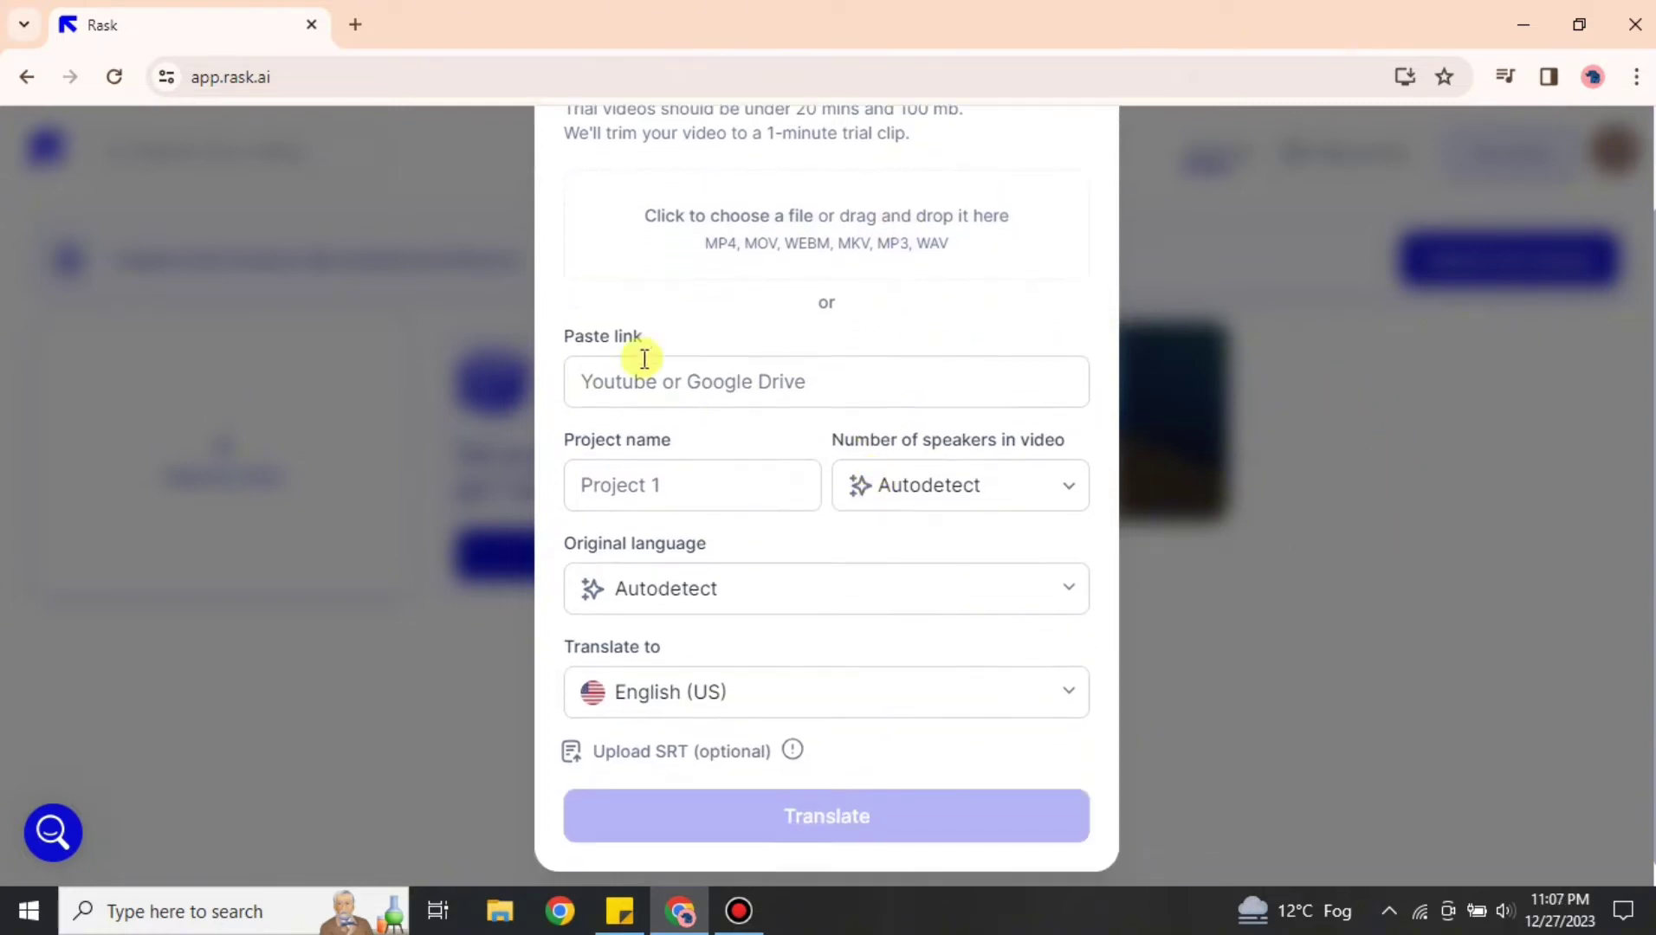
{"action": "left_click", "coordinate": [699, 383]}
{"action": "scroll", "coordinate": [699, 383], "scroll_direction": "up", "scroll_amount": 1}
{"action": "right_click", "coordinate": [665, 502]}
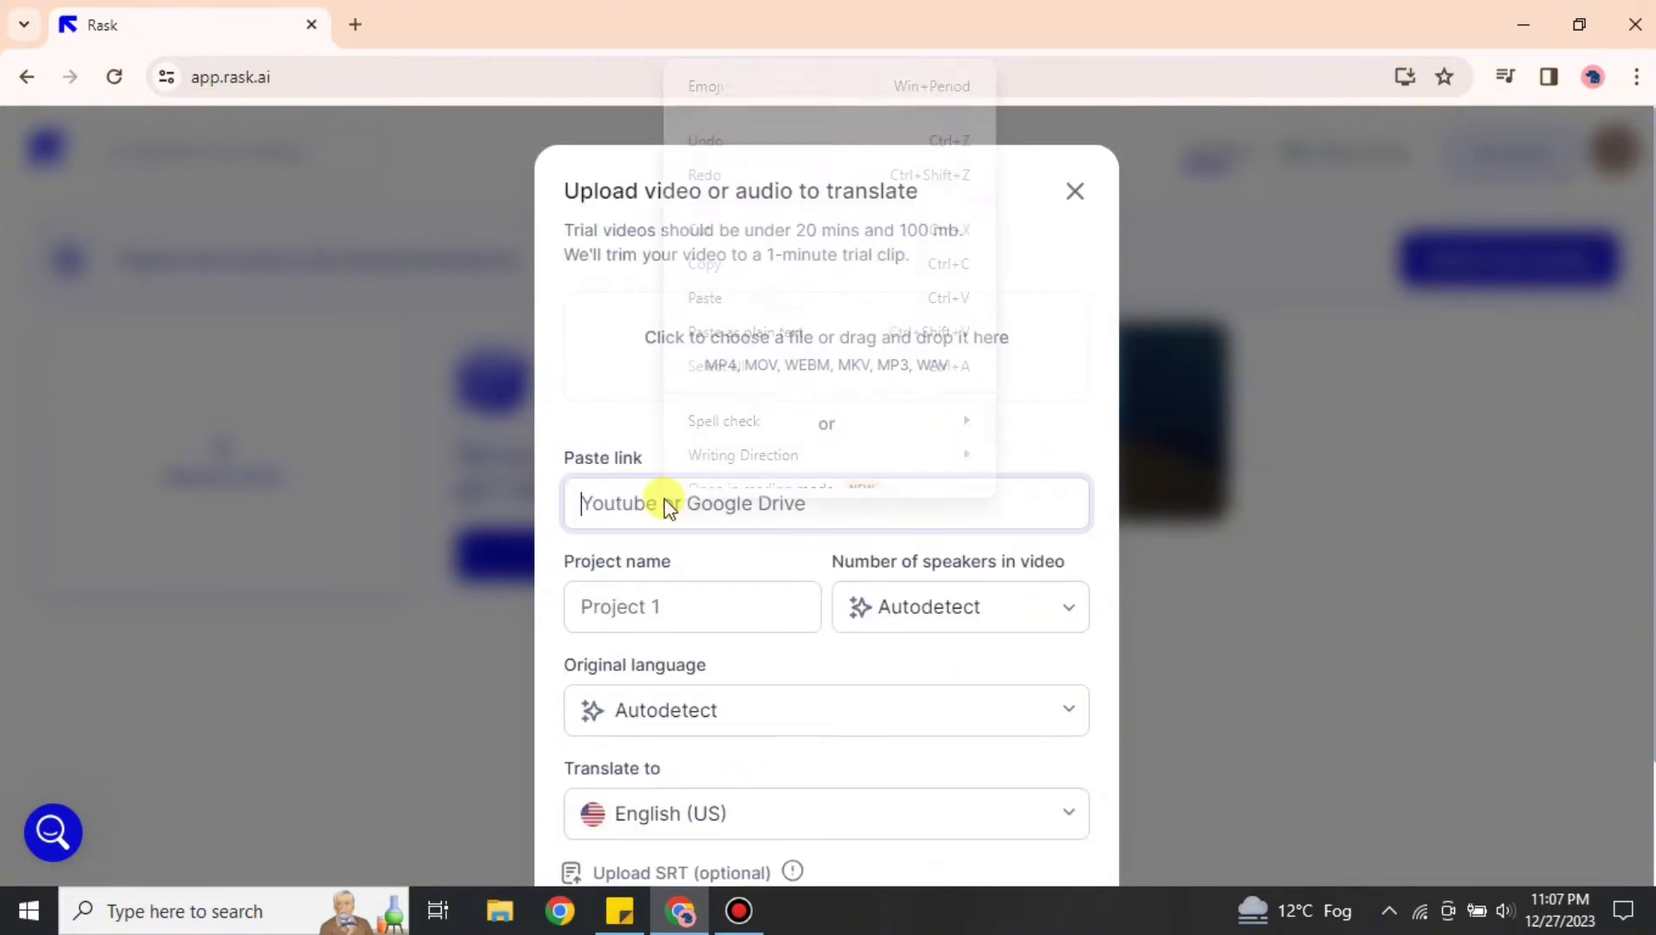
{"action": "left_click", "coordinate": [737, 316]}
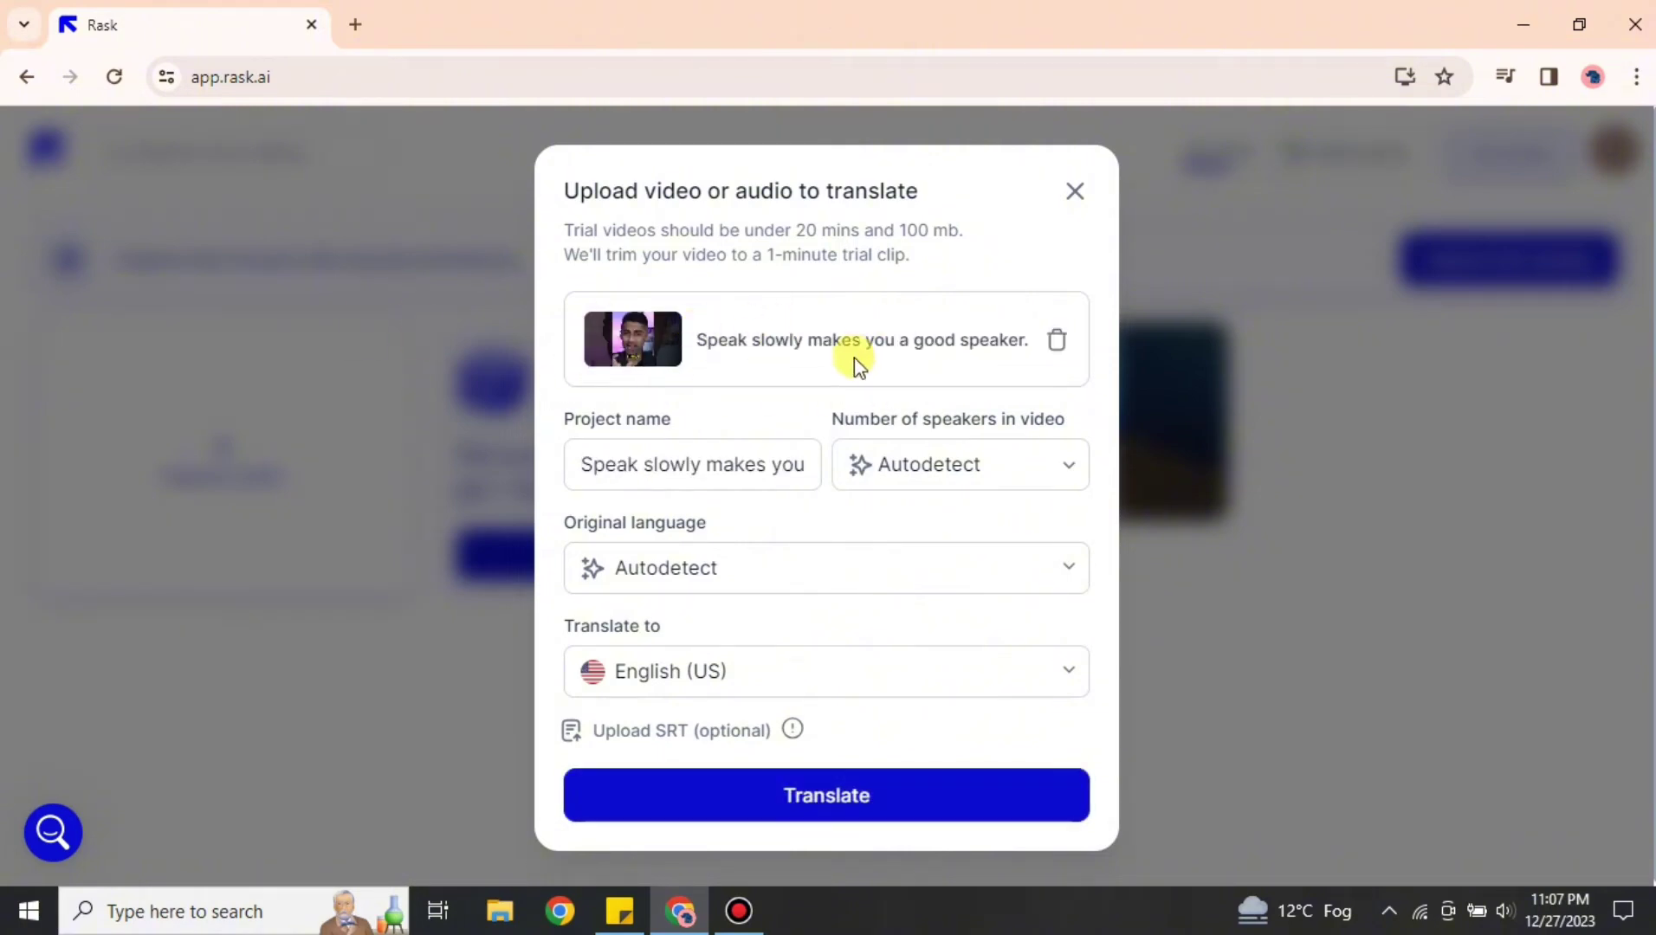
Clear the long default project name so it can be renamed 'Project 1'.
{"action": "left_click", "coordinate": [783, 462]}
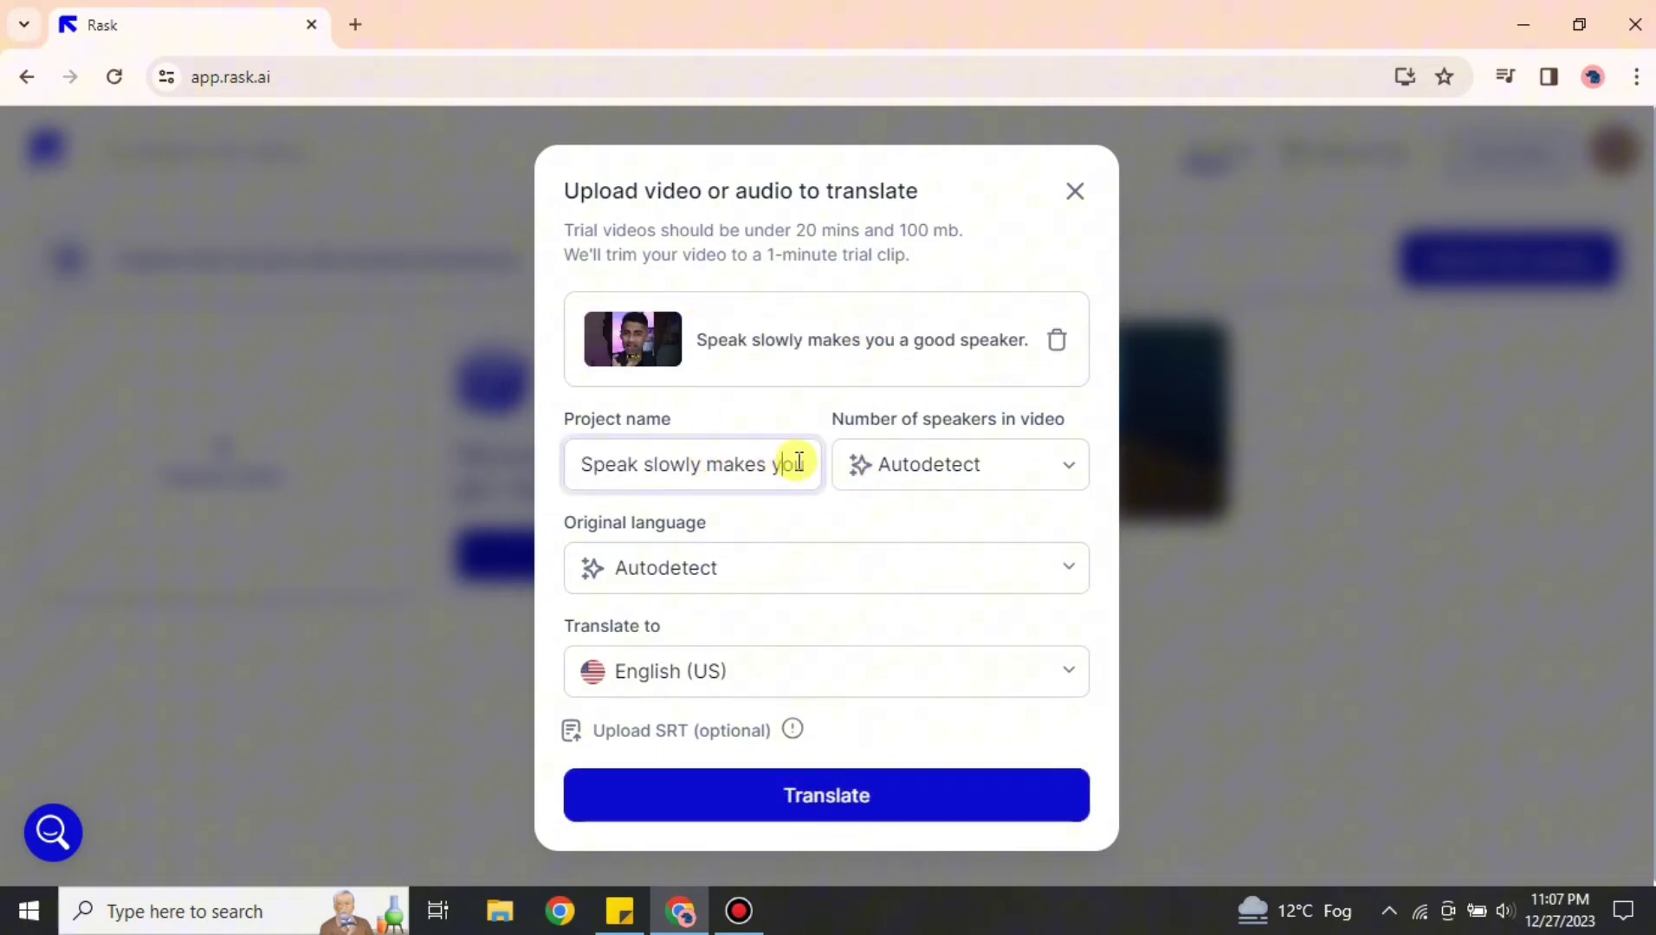
{"action": "double_click", "coordinate": [789, 464]}
{"action": "triple_click", "coordinate": [789, 464]}
{"action": "key", "text": "BackSpace"}
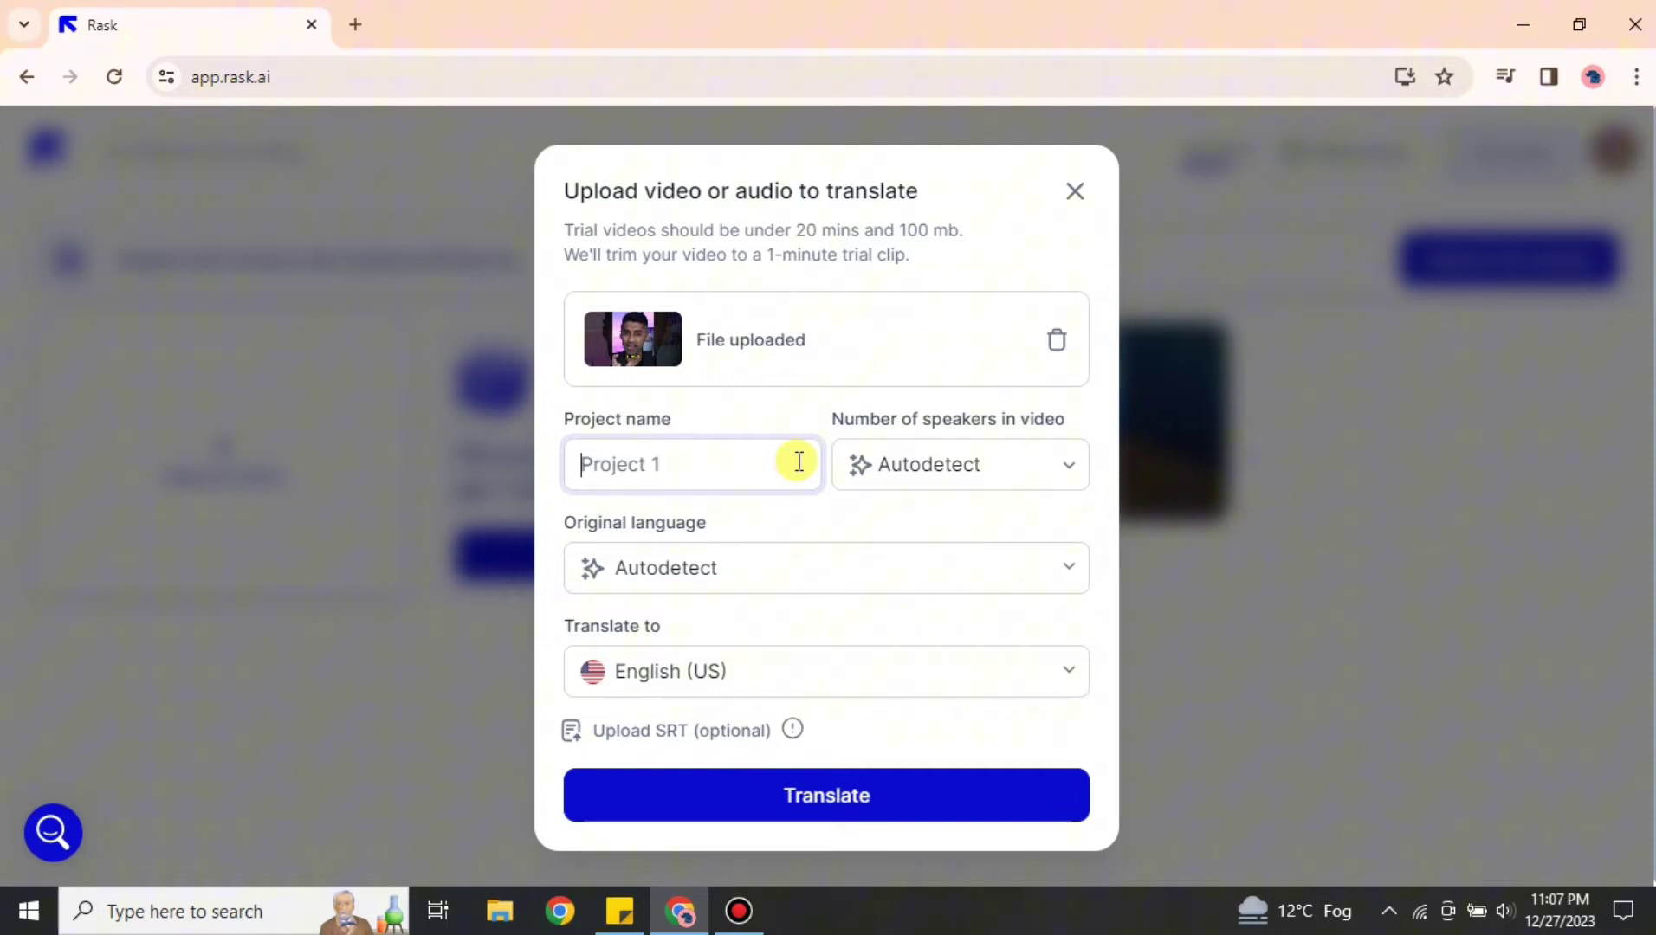
{"action": "type", "text": "Project 1"}
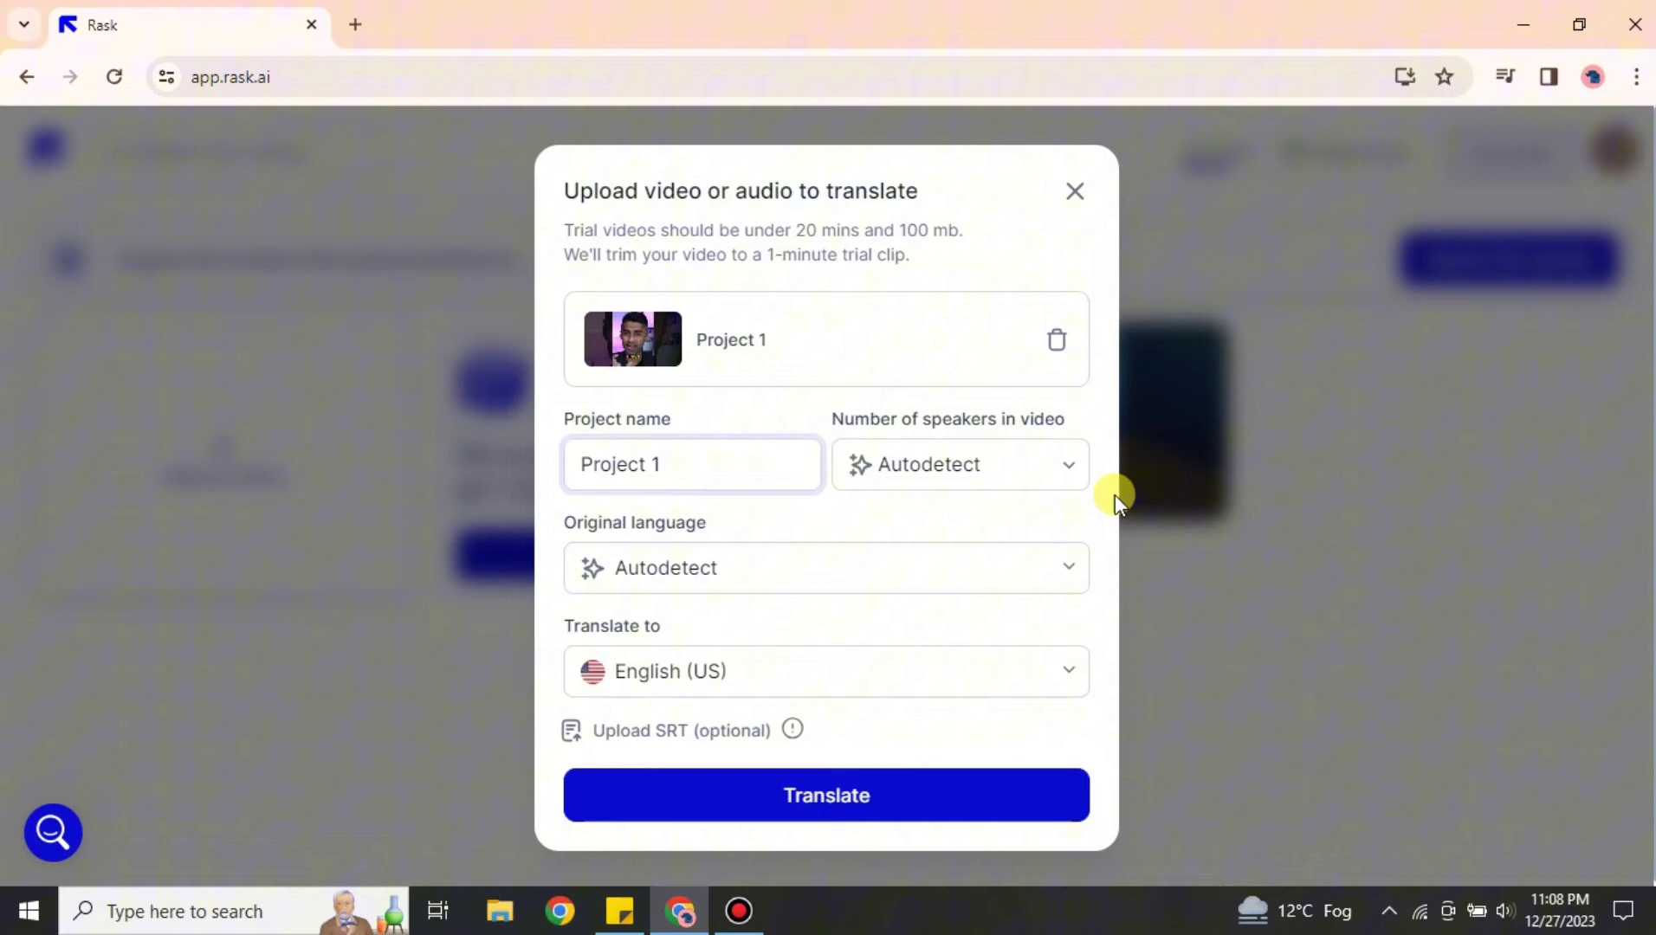
Set the speaker count to one and the target language to French (BE).
{"action": "left_click", "coordinate": [1034, 473]}
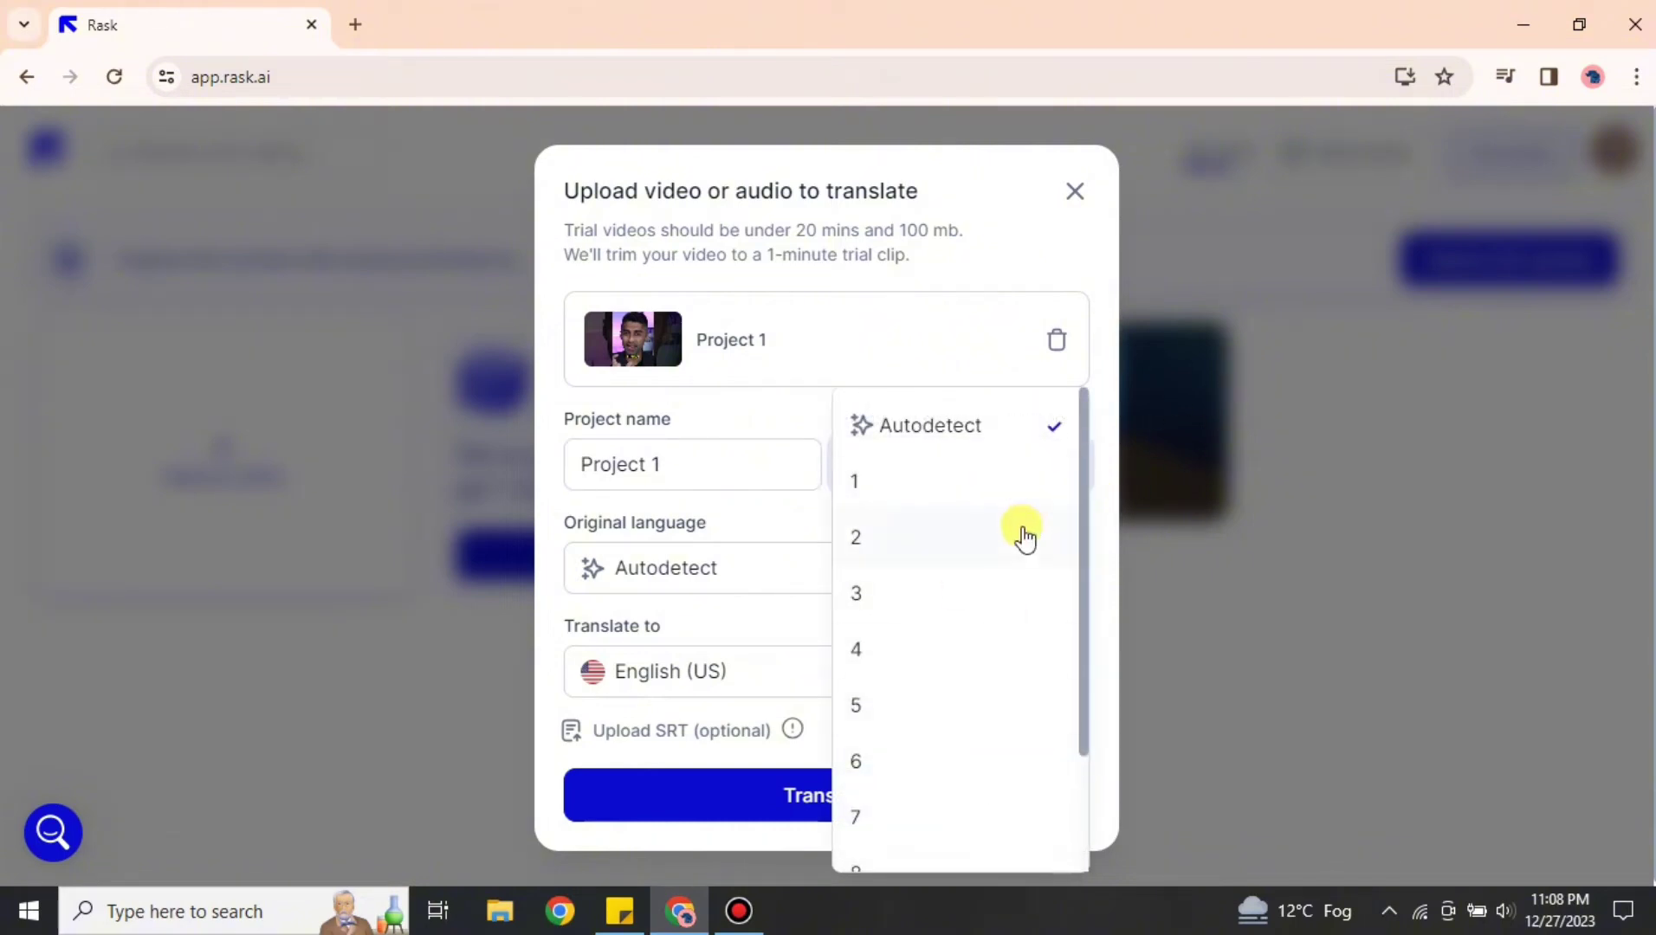
{"action": "left_click", "coordinate": [954, 481]}
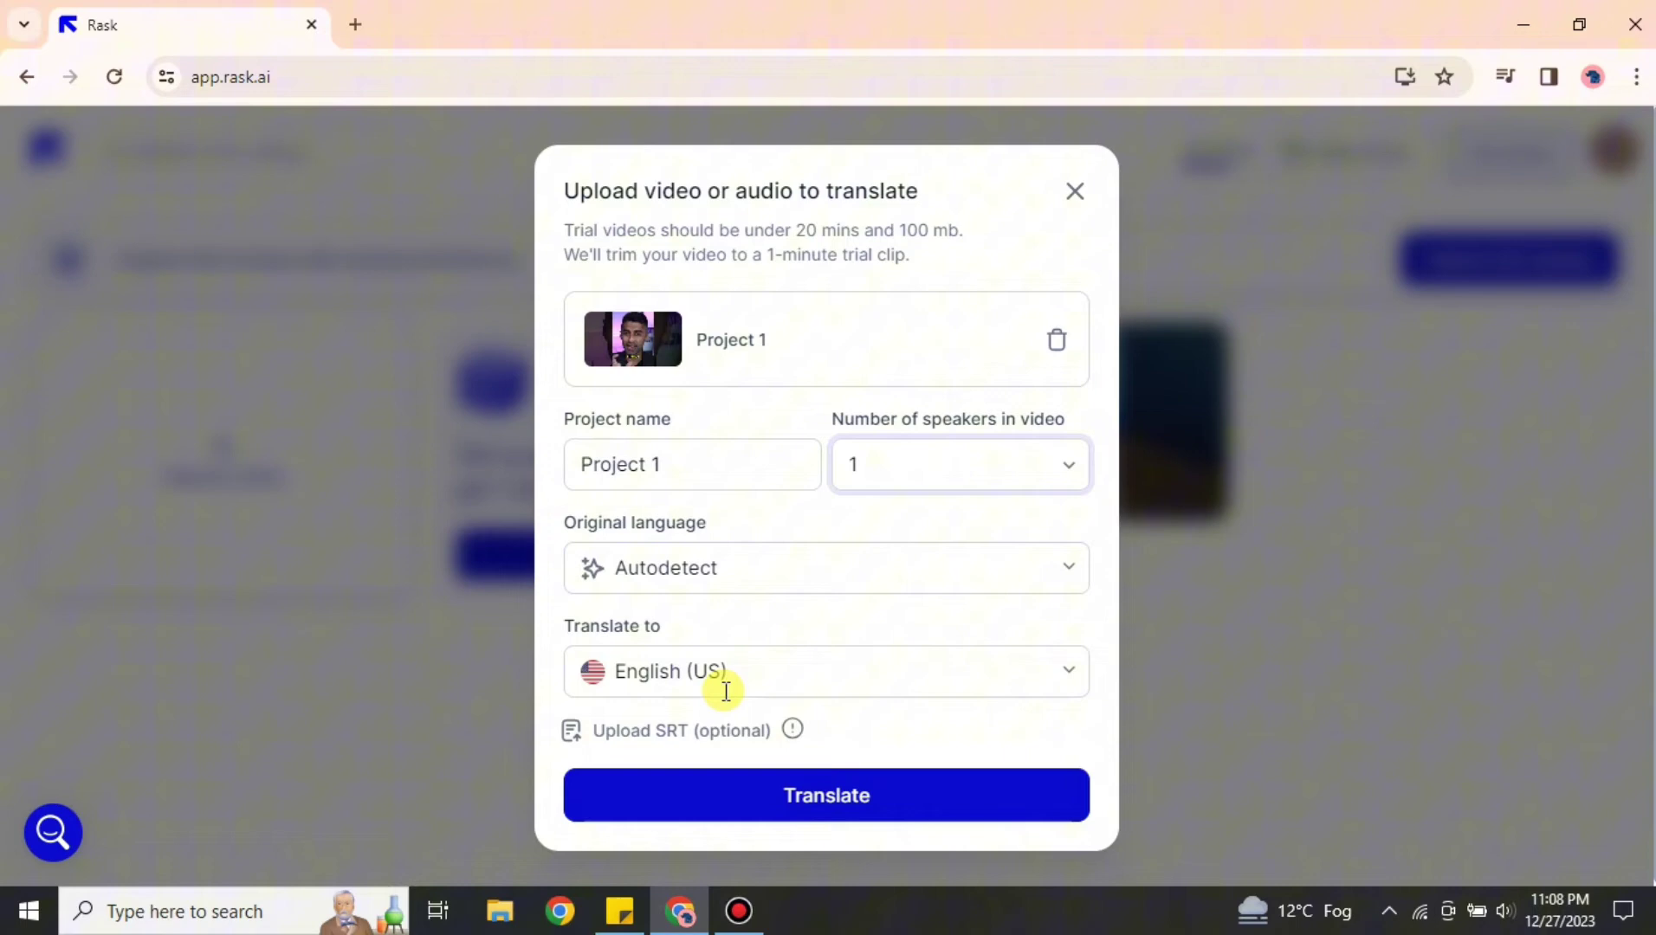
{"action": "left_click", "coordinate": [1077, 680]}
{"action": "scroll", "coordinate": [783, 446], "scroll_direction": "down", "scroll_amount": 1}
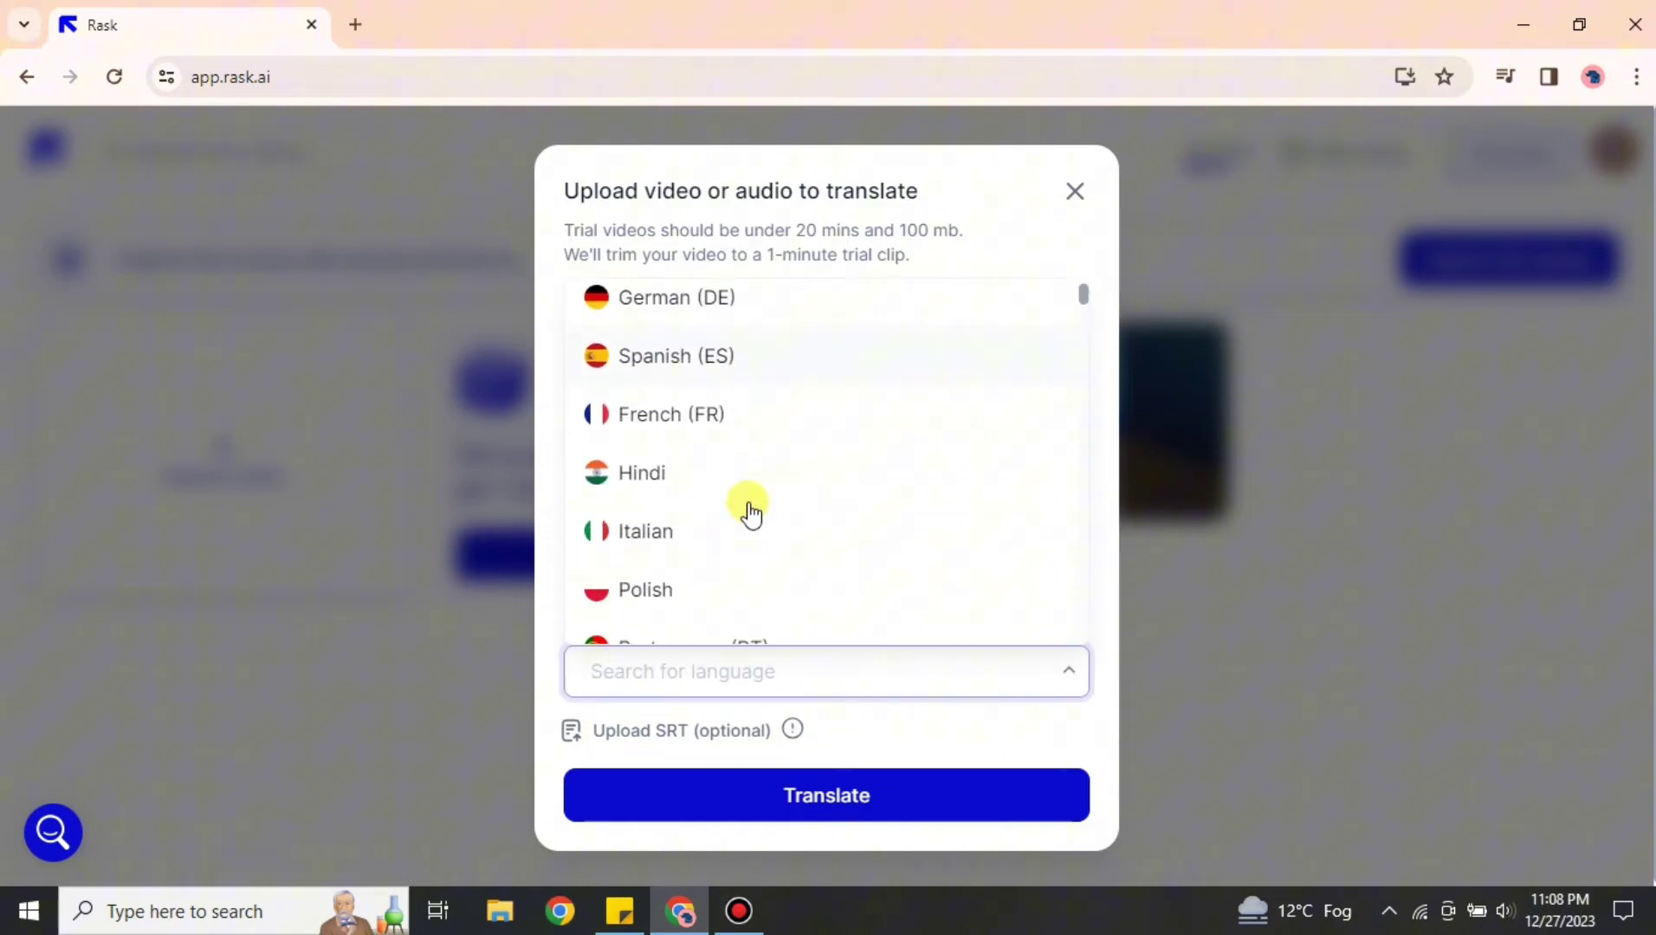
{"action": "scroll", "coordinate": [750, 512], "scroll_direction": "down", "scroll_amount": 3}
{"action": "scroll", "coordinate": [750, 517], "scroll_direction": "down", "scroll_amount": 2}
{"action": "scroll", "coordinate": [750, 517], "scroll_direction": "down", "scroll_amount": 2}
{"action": "scroll", "coordinate": [750, 523], "scroll_direction": "down", "scroll_amount": 2}
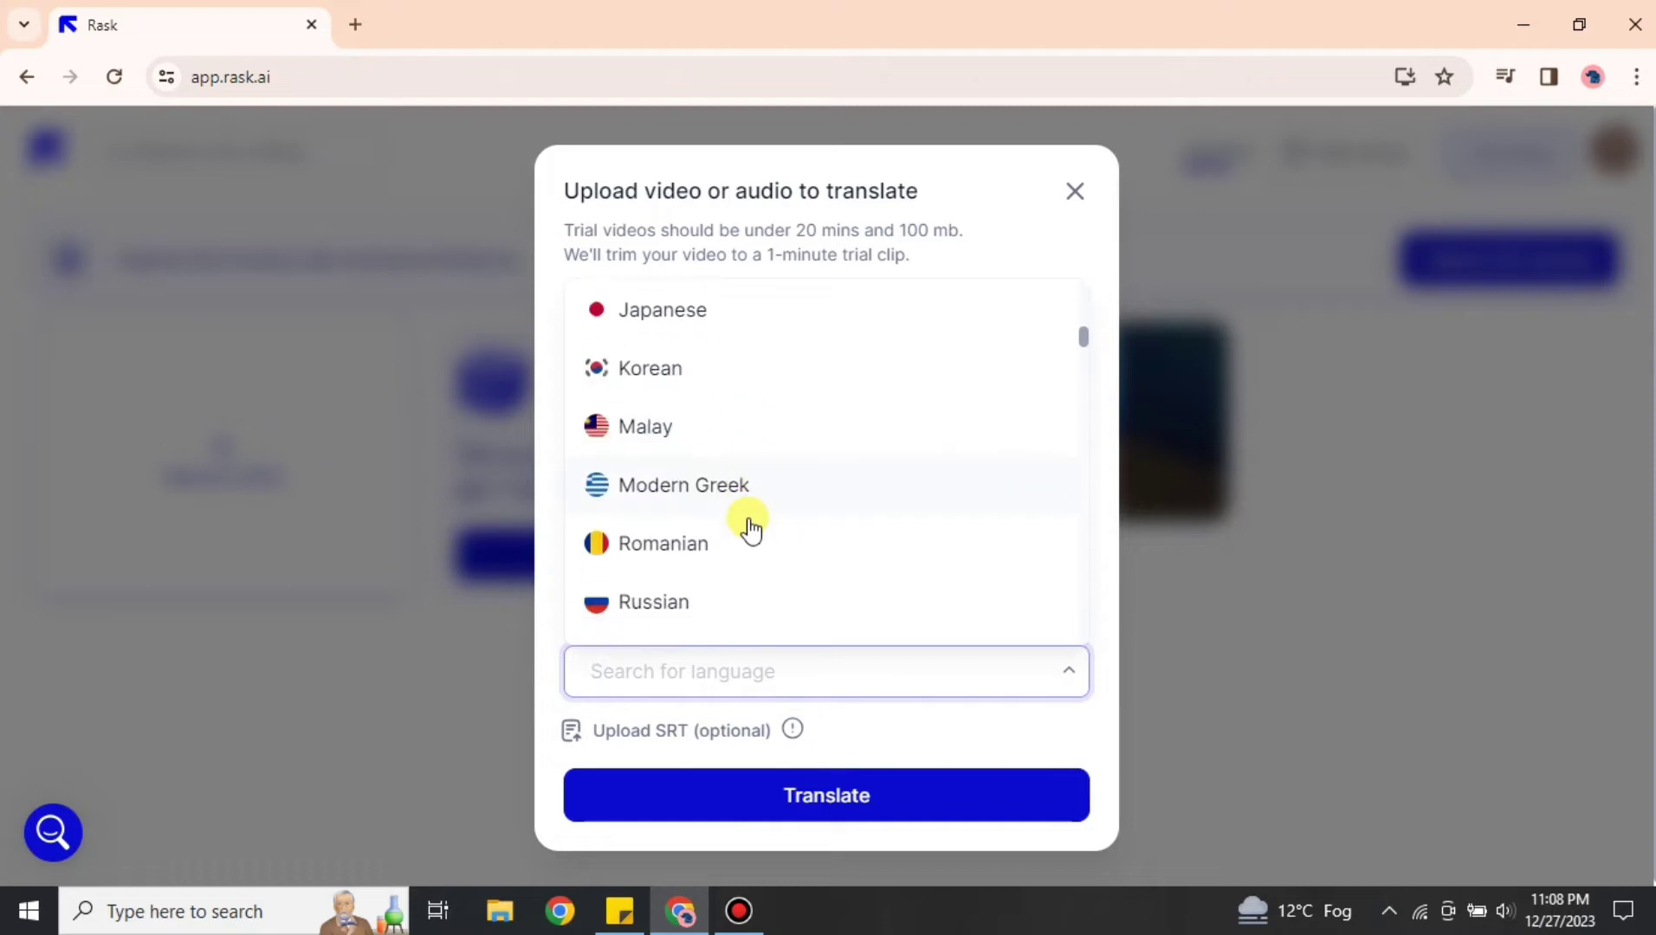
{"action": "scroll", "coordinate": [750, 528], "scroll_direction": "down", "scroll_amount": 3}
{"action": "scroll", "coordinate": [744, 533], "scroll_direction": "down", "scroll_amount": 2}
{"action": "scroll", "coordinate": [750, 543], "scroll_direction": "down", "scroll_amount": 2}
{"action": "scroll", "coordinate": [773, 610], "scroll_direction": "down", "scroll_amount": 2}
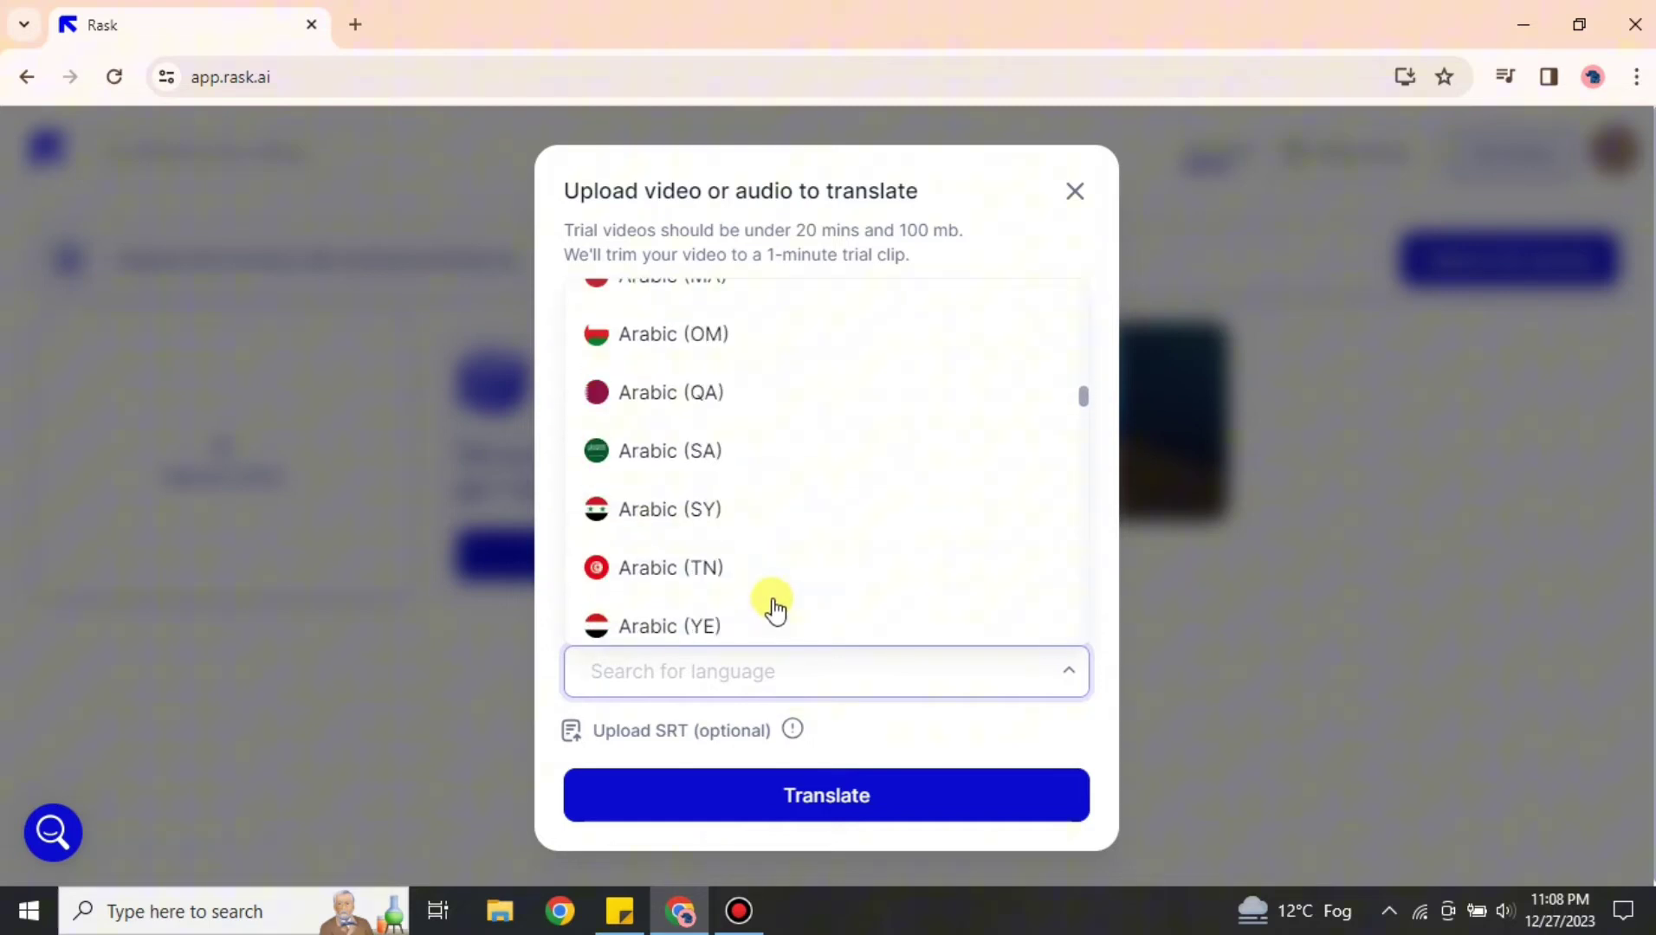
{"action": "scroll", "coordinate": [774, 608], "scroll_direction": "down", "scroll_amount": 5}
{"action": "scroll", "coordinate": [773, 608], "scroll_direction": "down", "scroll_amount": 1}
{"action": "scroll", "coordinate": [773, 607], "scroll_direction": "down", "scroll_amount": 3}
{"action": "scroll", "coordinate": [773, 607], "scroll_direction": "down", "scroll_amount": 2}
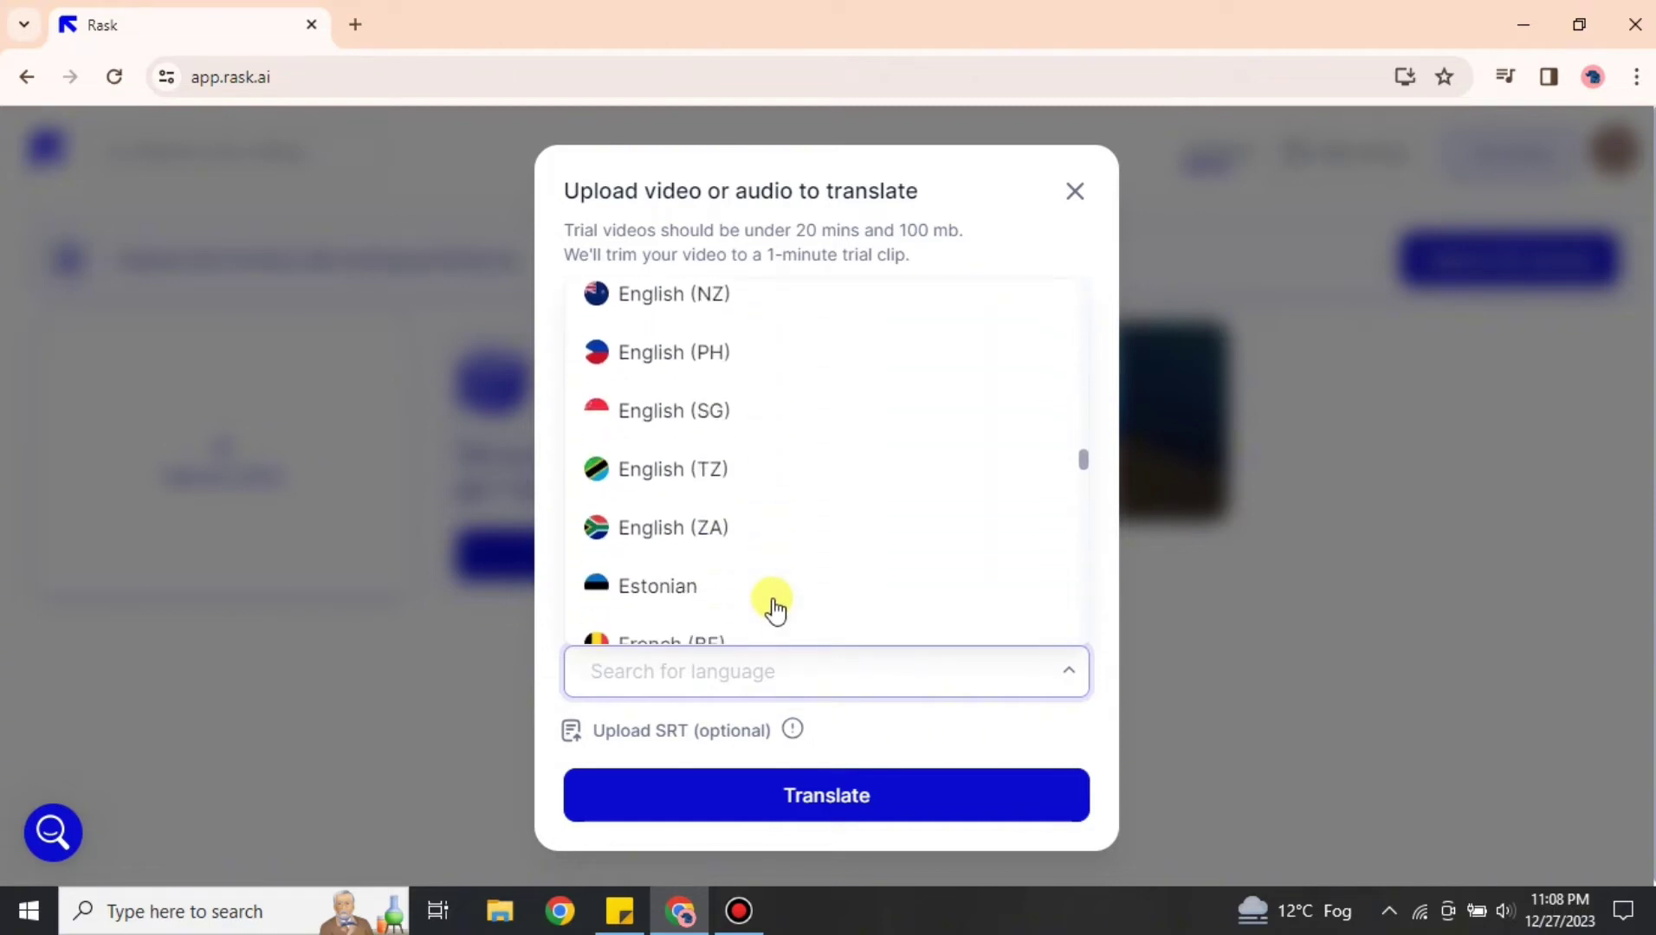
{"action": "scroll", "coordinate": [774, 607], "scroll_direction": "down", "scroll_amount": 1}
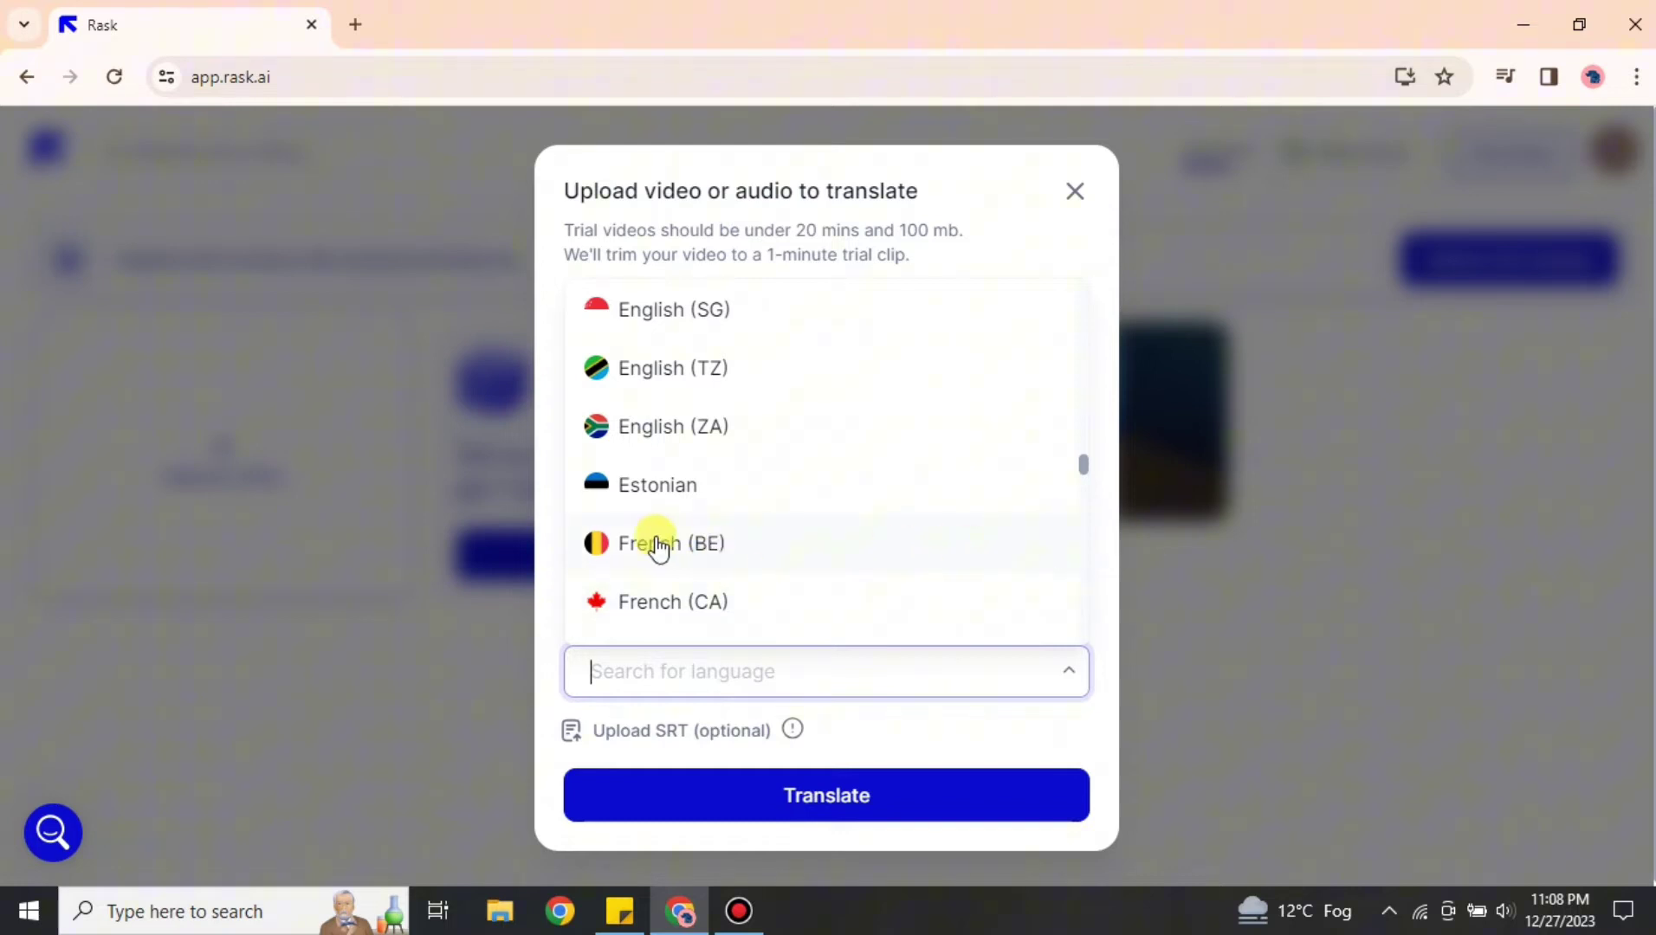
{"action": "left_click", "coordinate": [728, 543]}
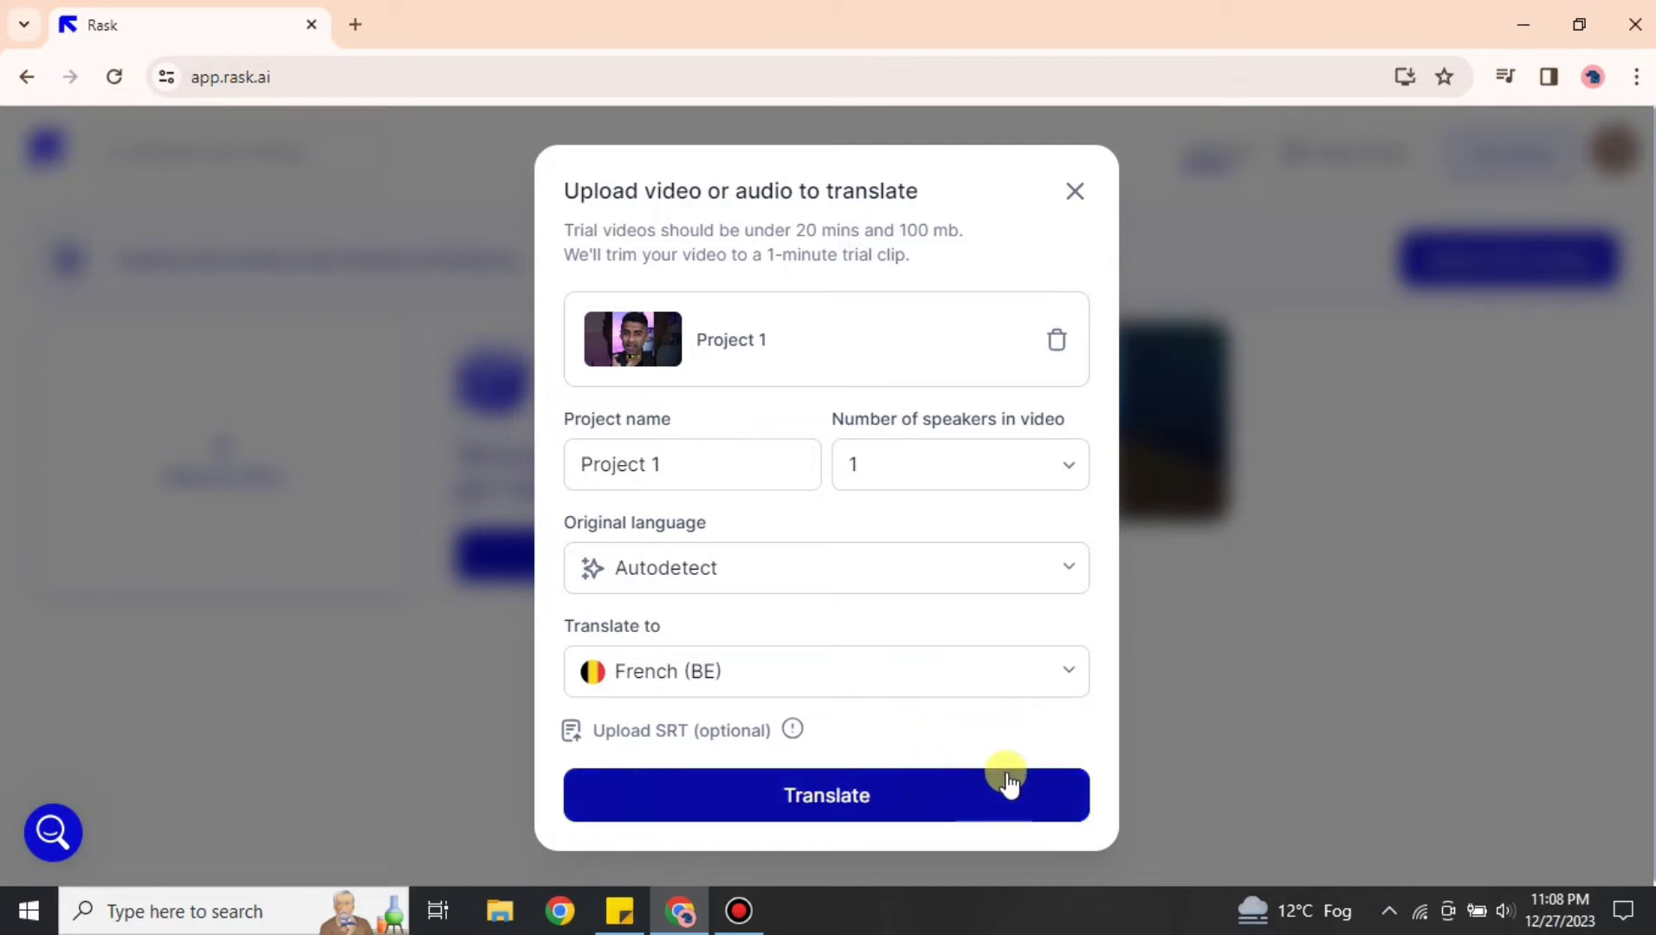
Translate Project 1 into French (BE) and wait for the editor to load.
{"action": "left_click", "coordinate": [913, 810]}
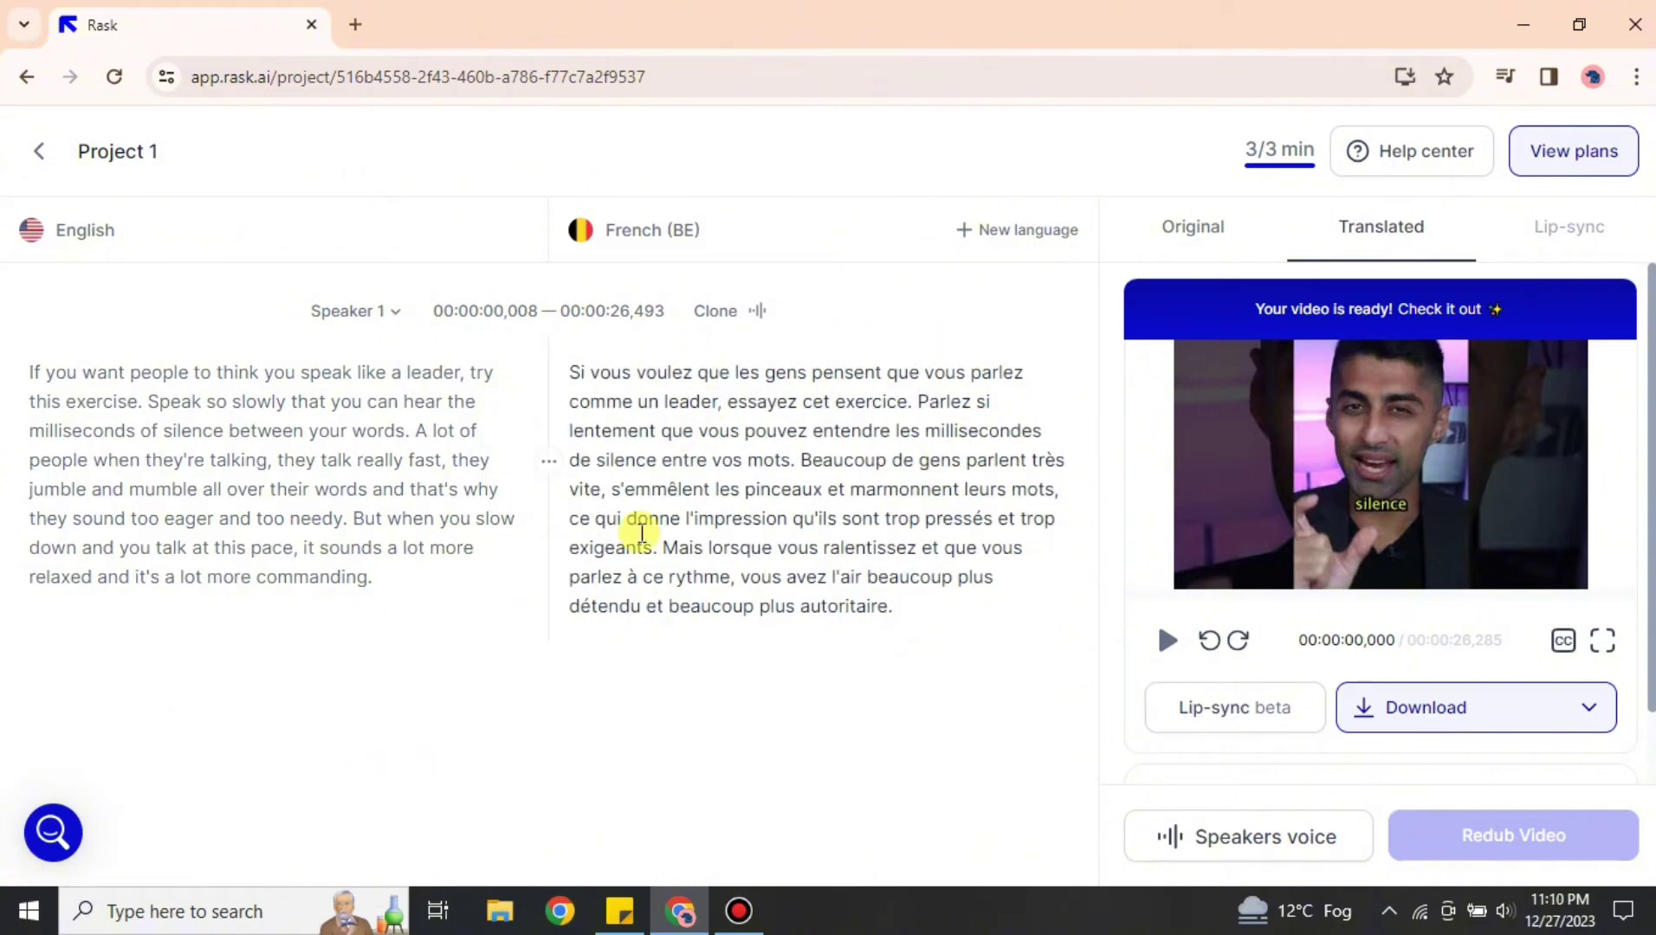
{"action": "left_click", "coordinate": [1190, 239]}
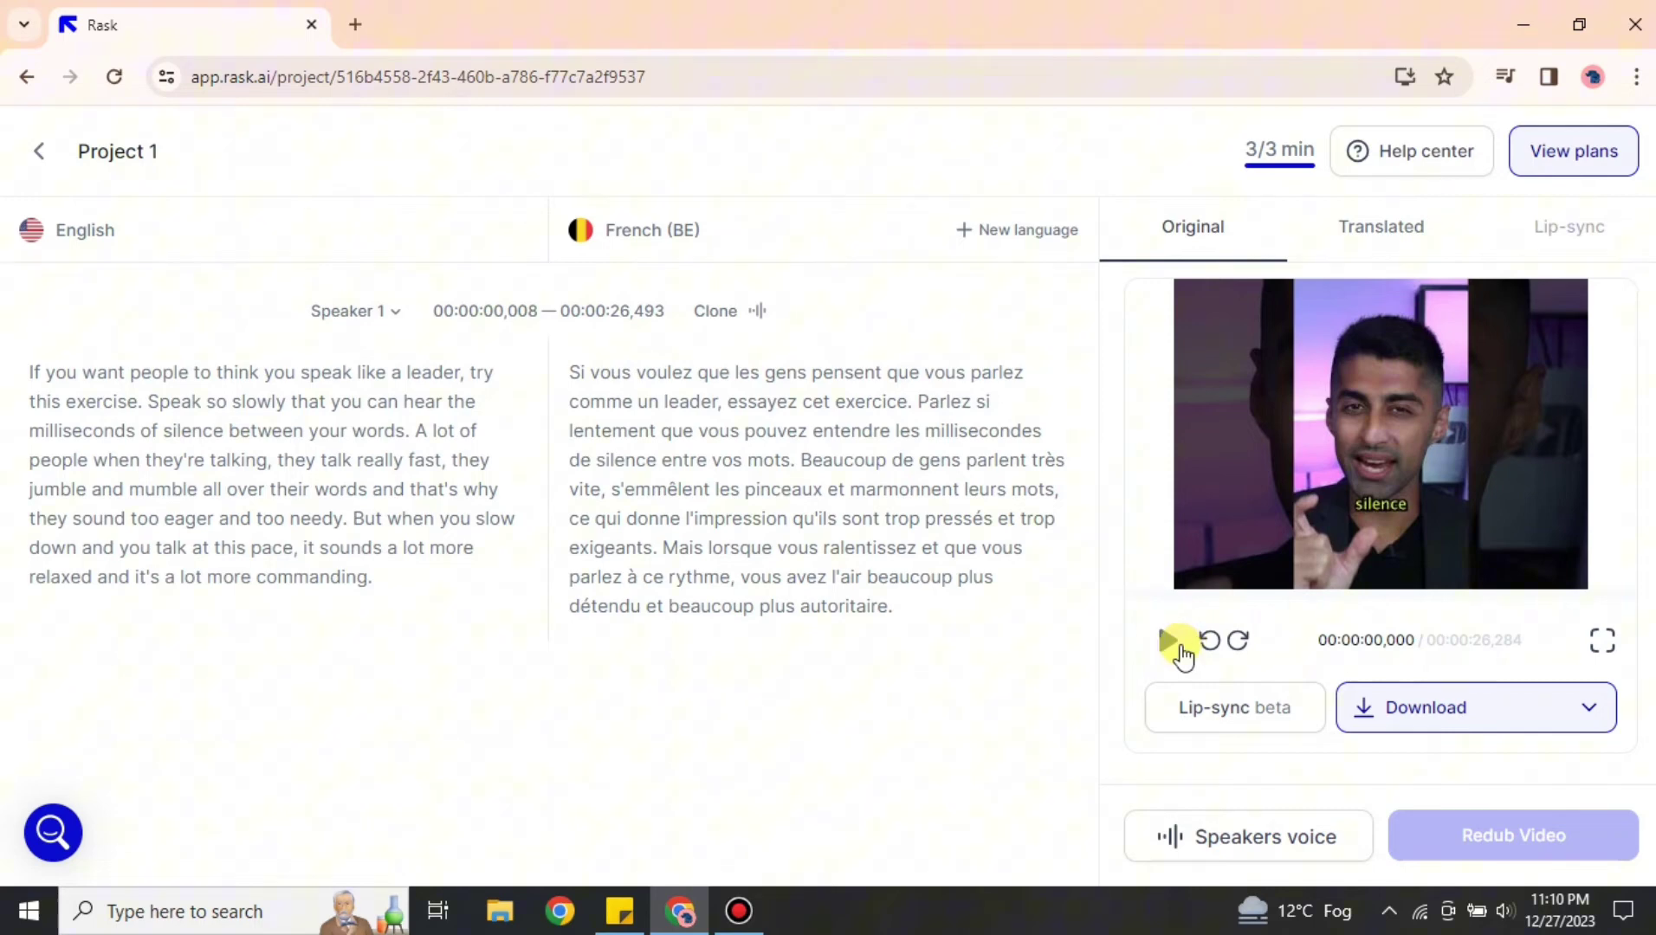
{"action": "left_click", "coordinate": [1168, 641]}
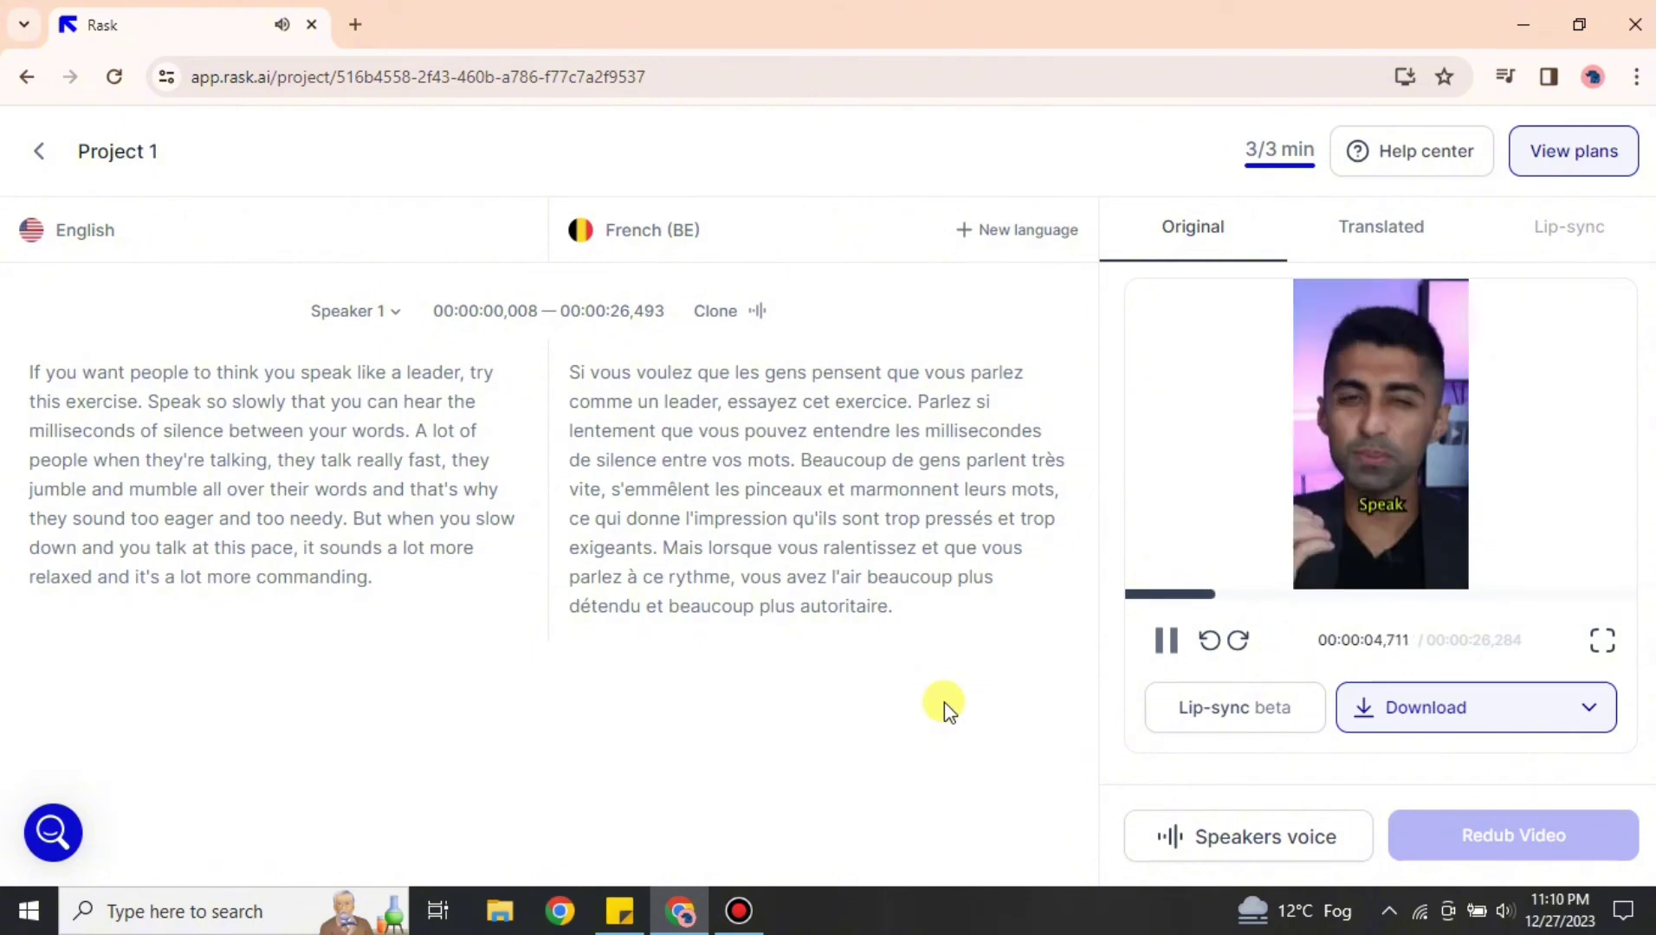
{"action": "left_click", "coordinate": [1165, 639]}
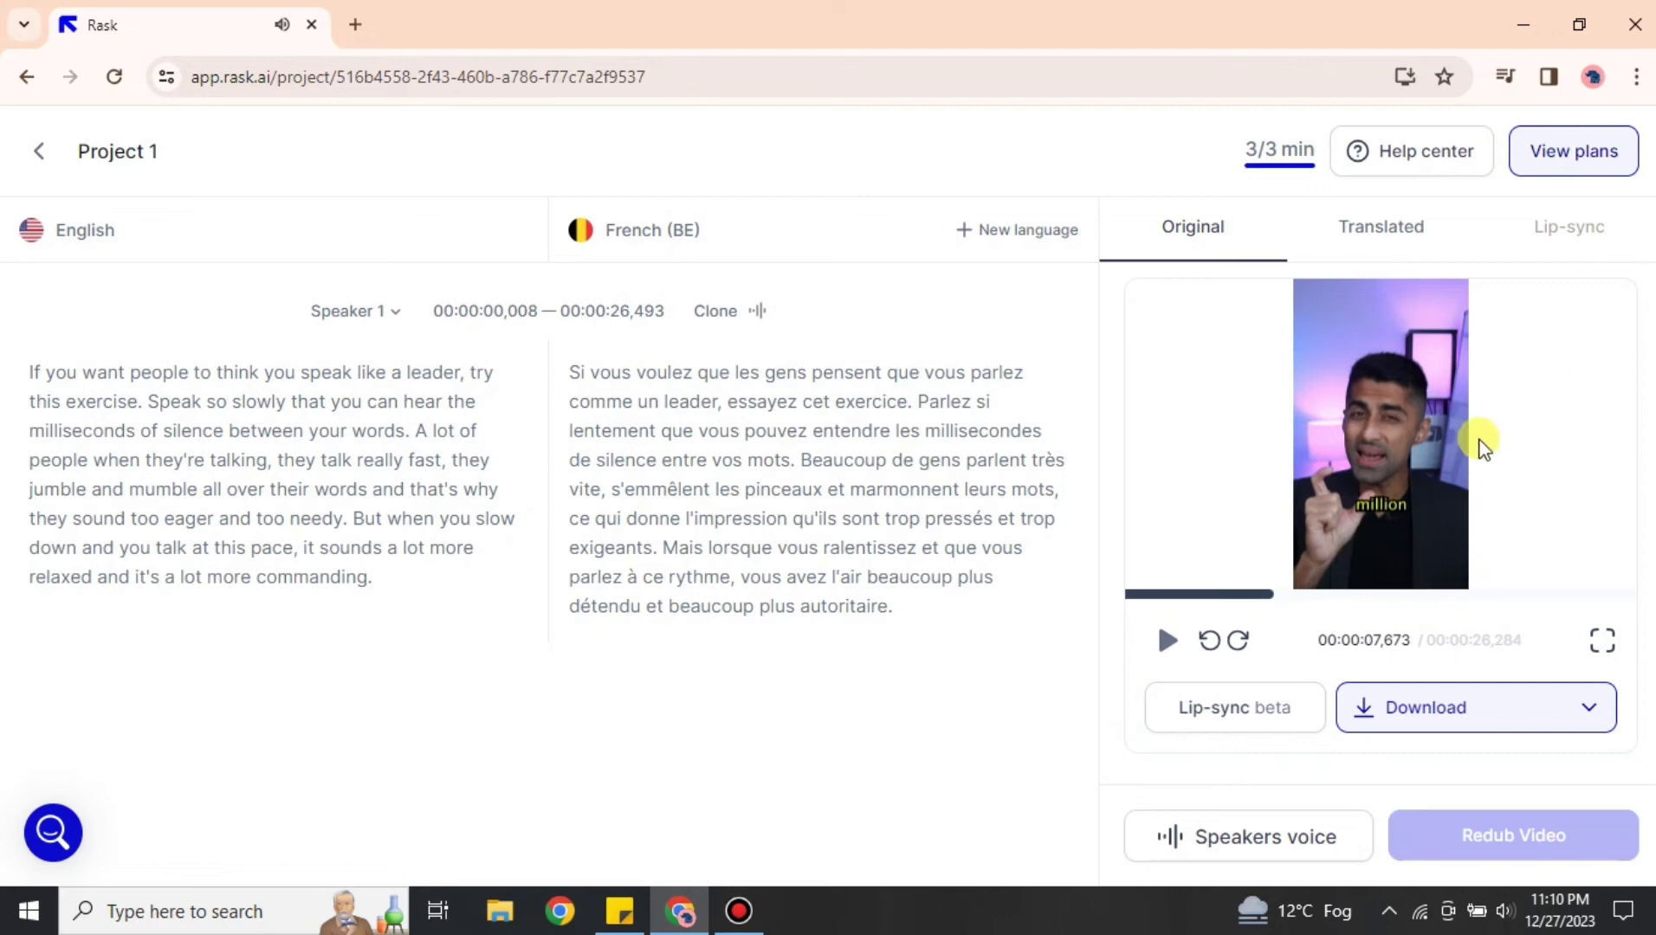
{"action": "mouse_move", "coordinate": [272, 474]}
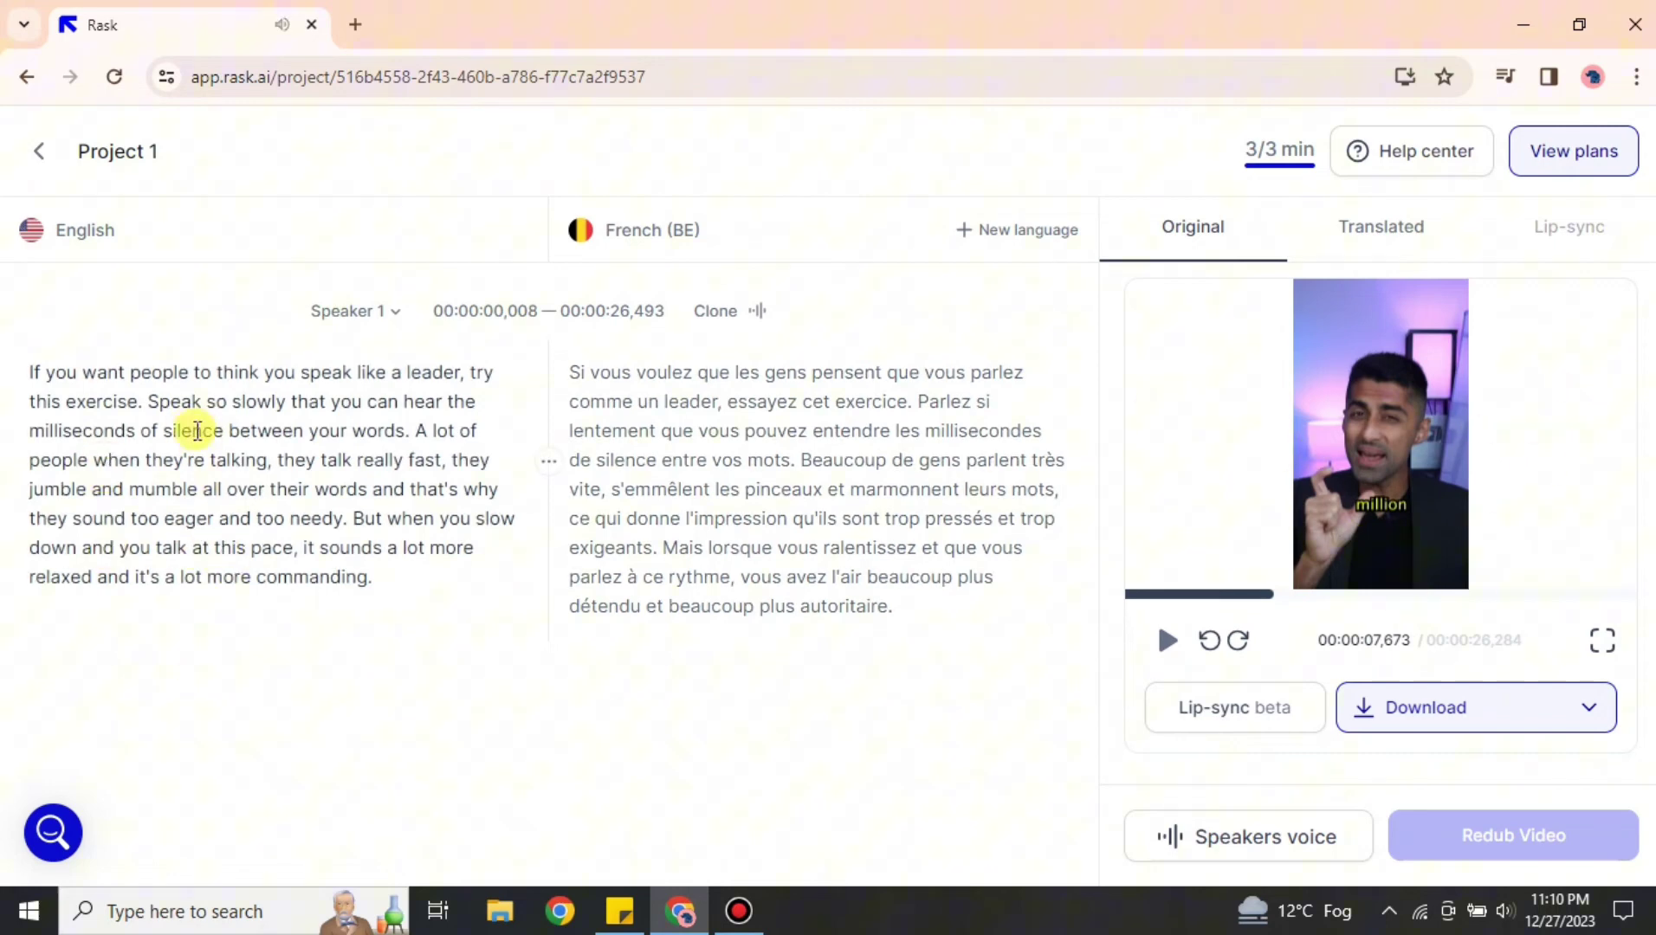
{"action": "left_click", "coordinate": [1352, 230]}
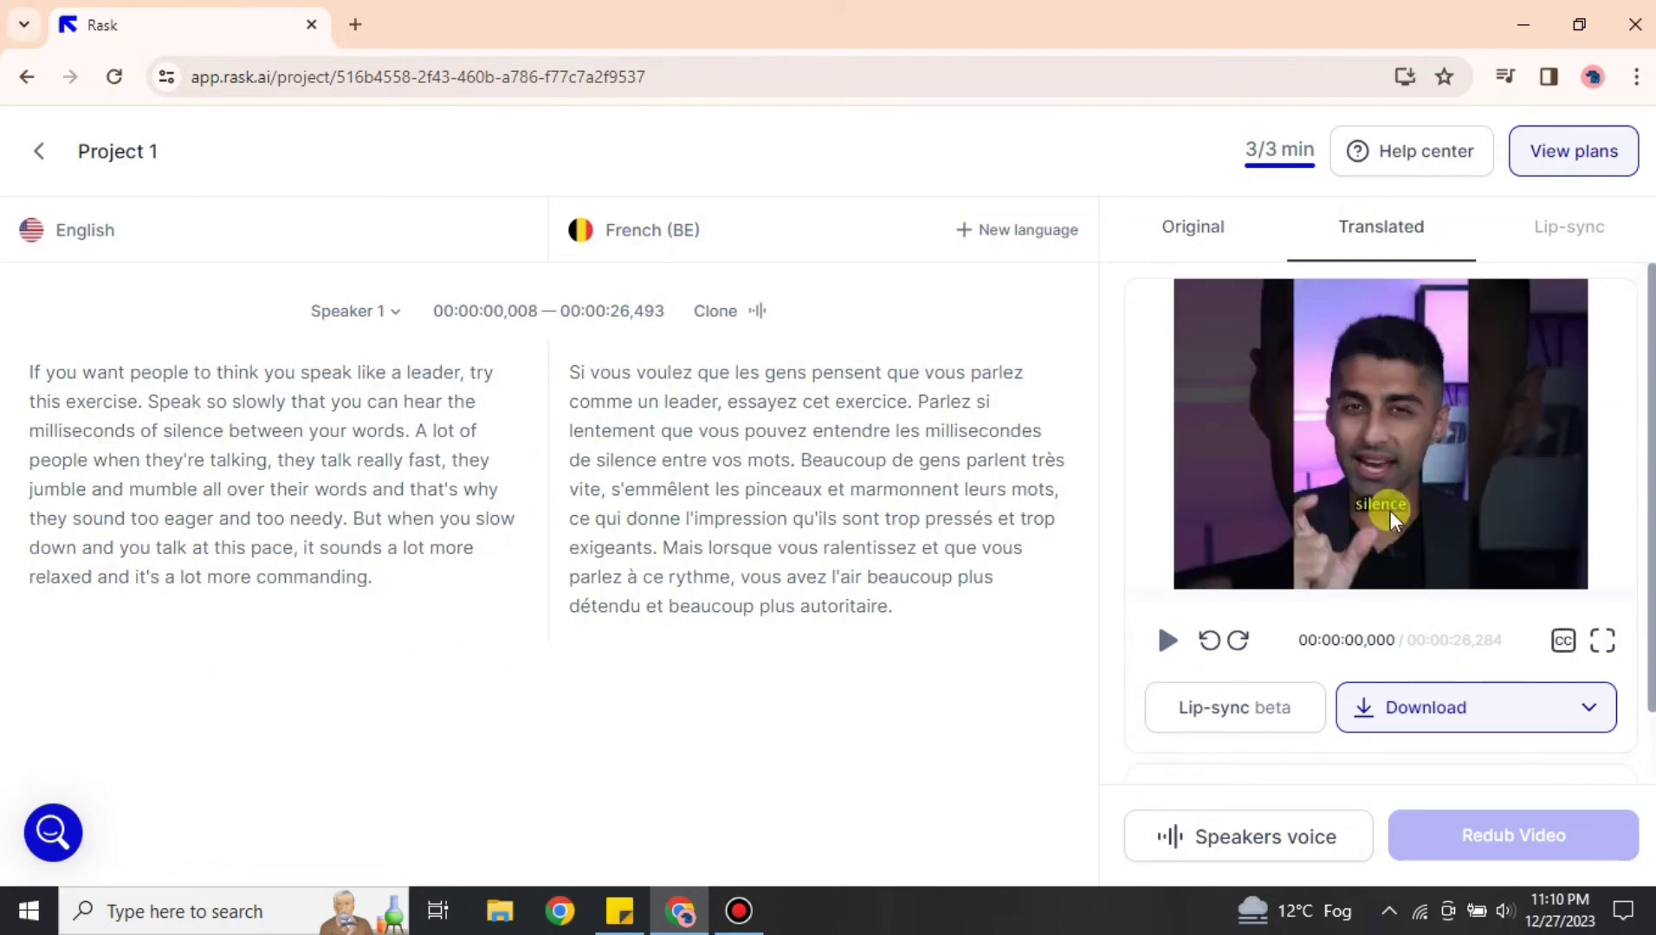
{"action": "left_click", "coordinate": [1168, 642]}
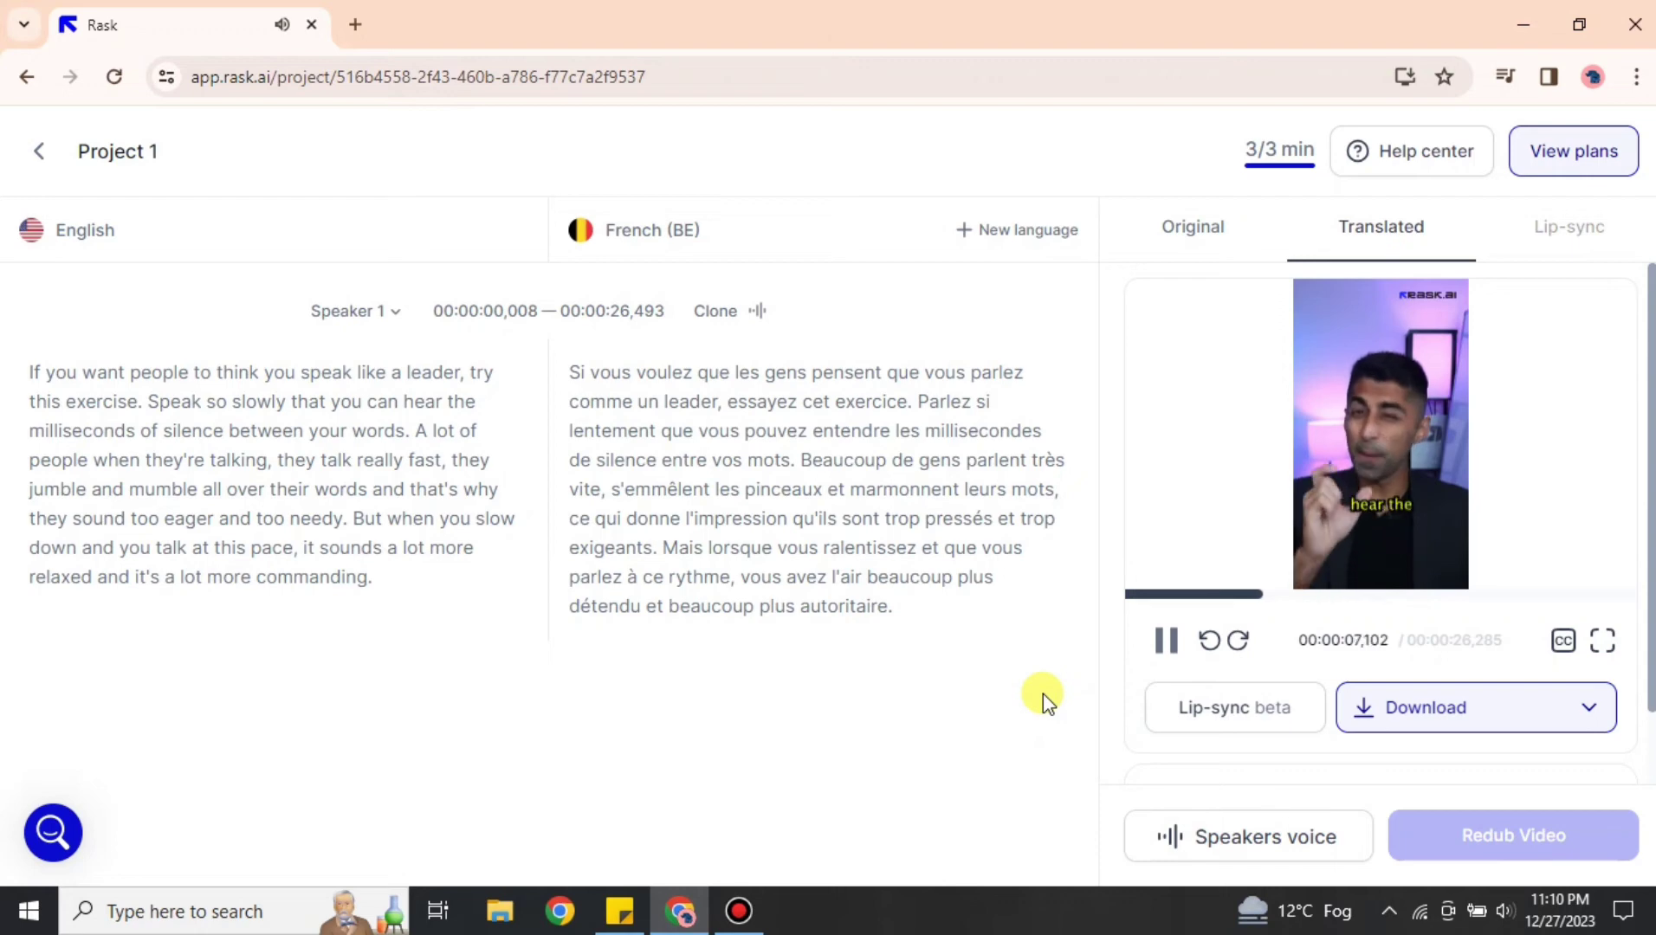
{"action": "left_click", "coordinate": [1165, 640]}
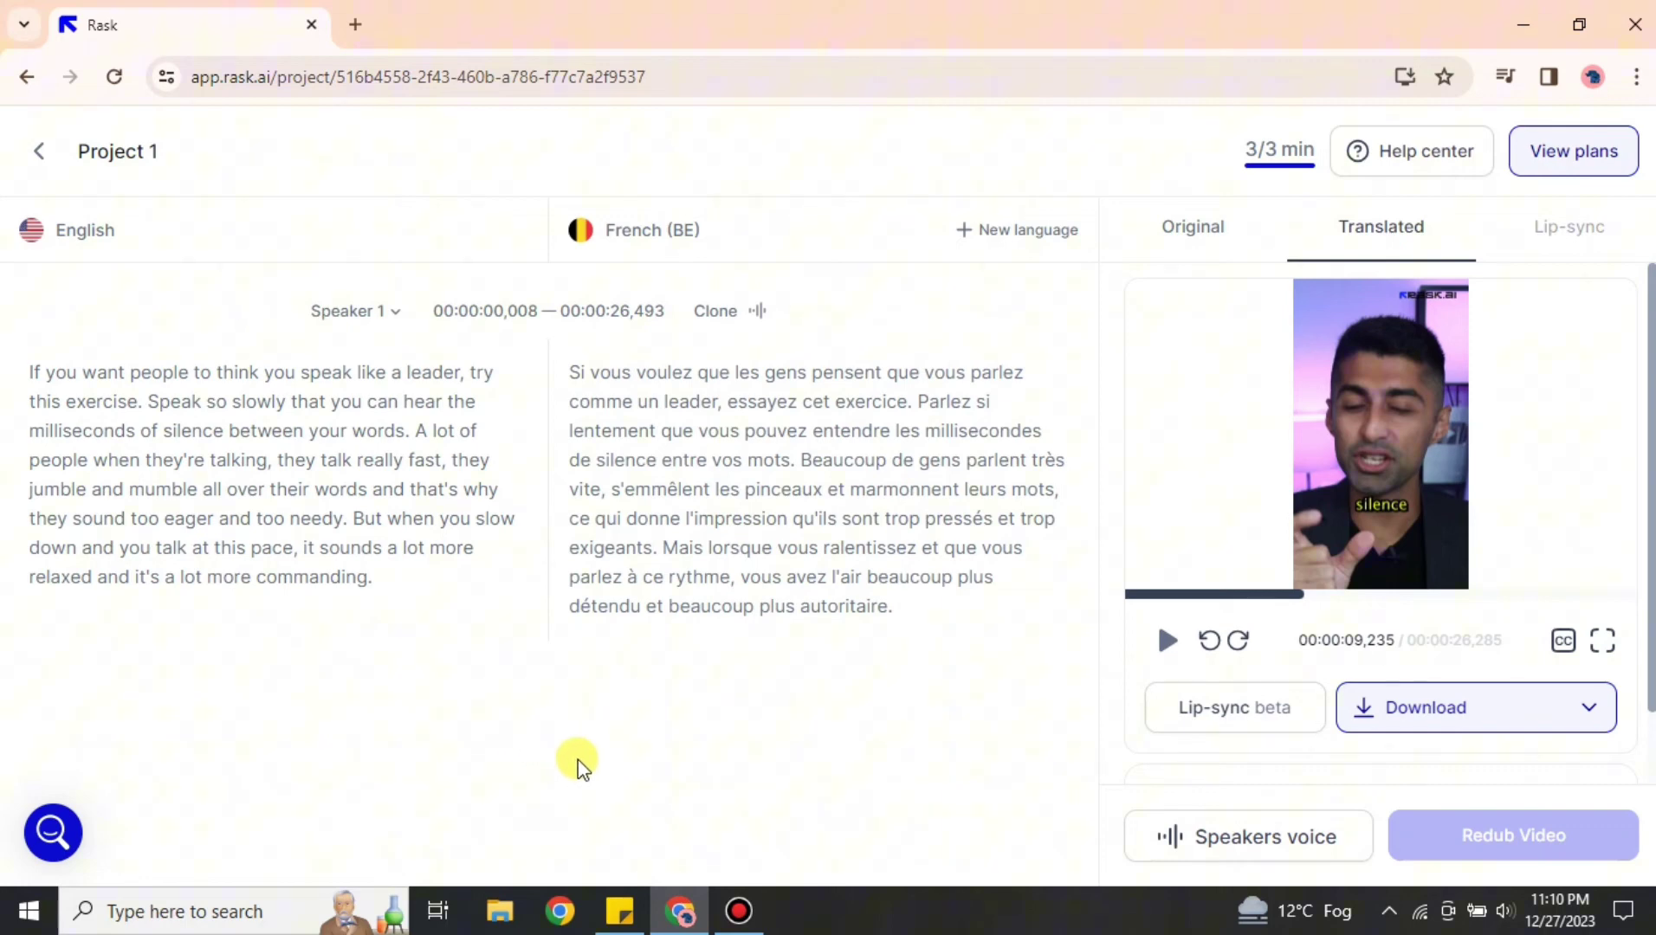
{"action": "left_click", "coordinate": [1189, 253]}
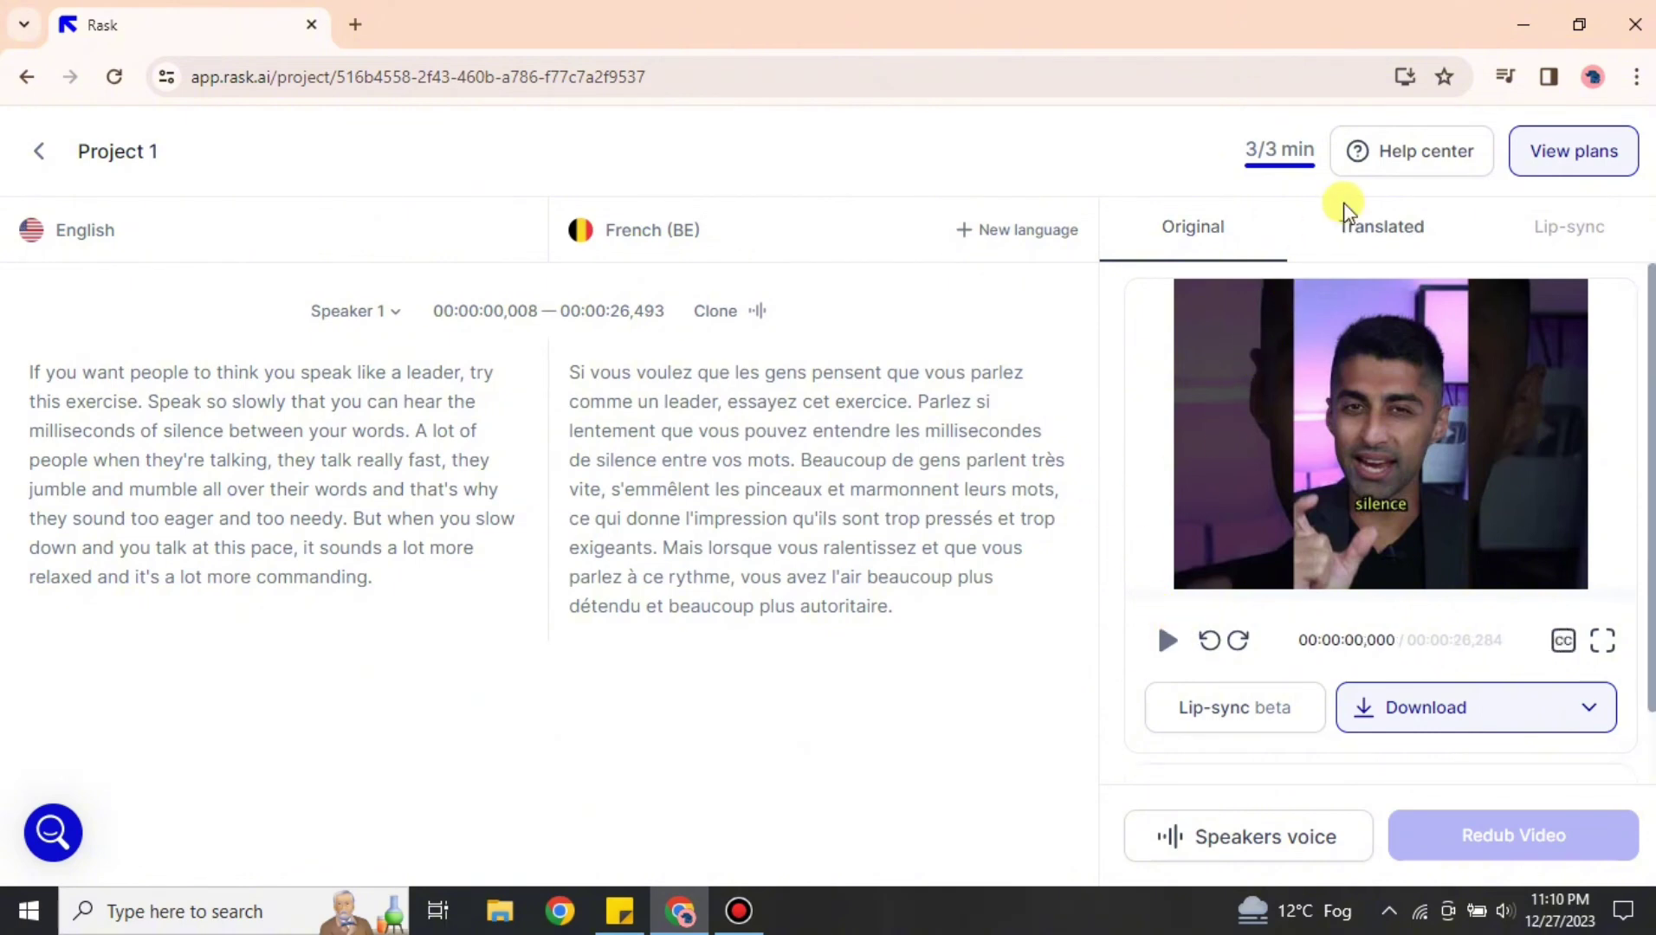
{"action": "left_click", "coordinate": [1352, 226]}
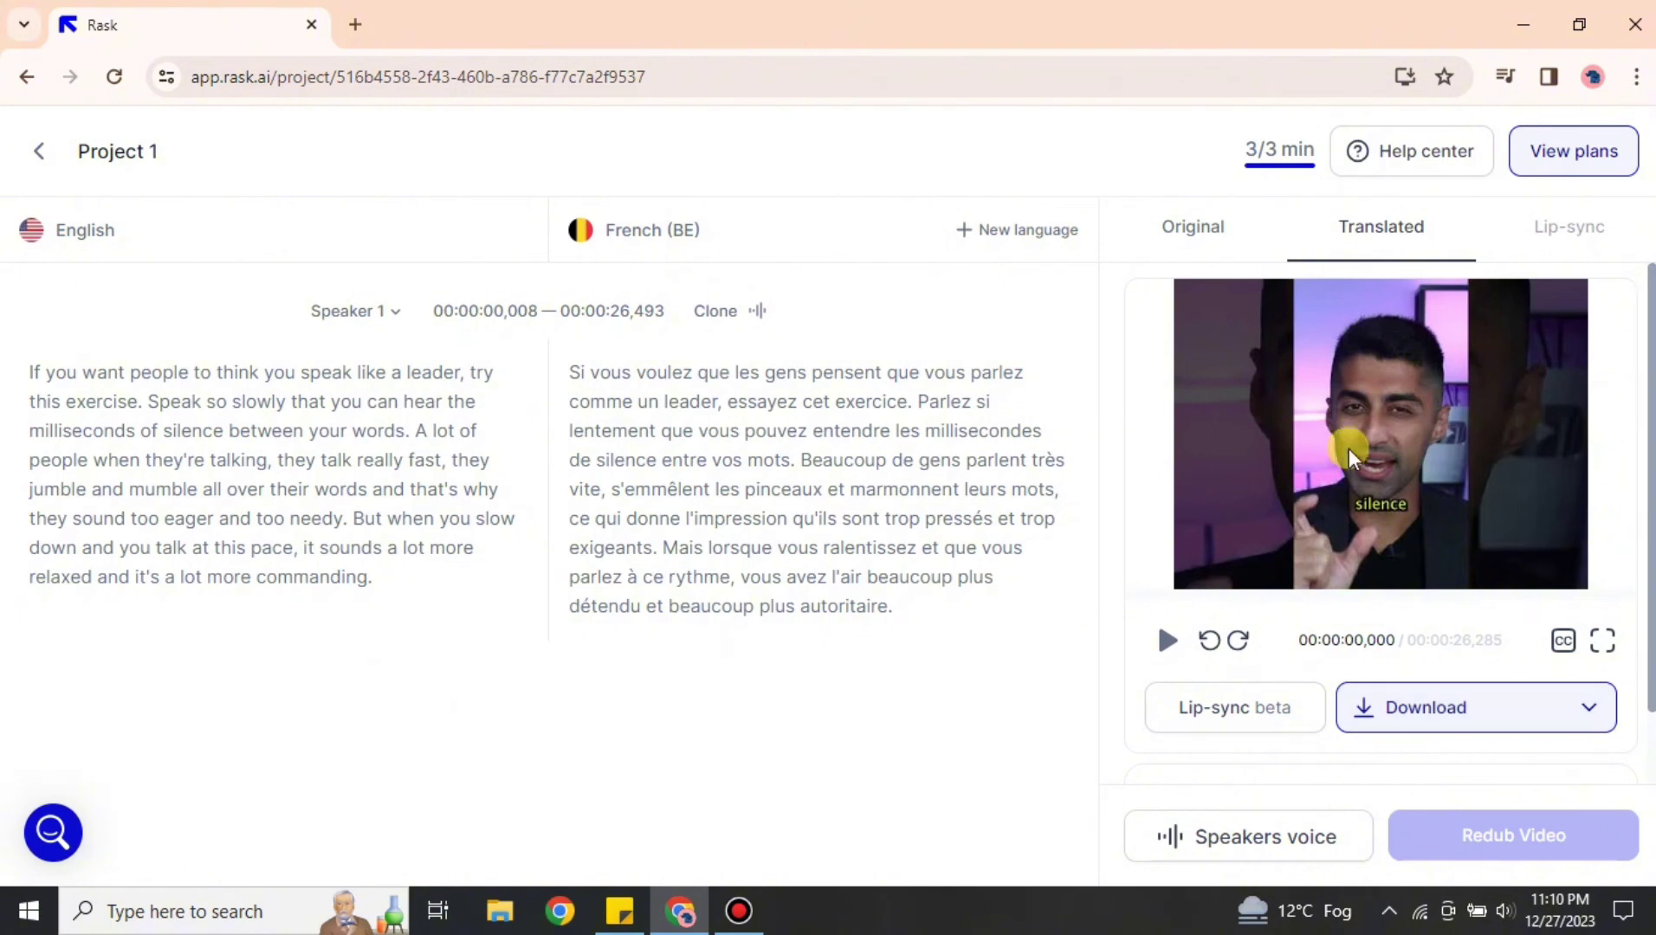
{"action": "left_click", "coordinate": [1315, 840]}
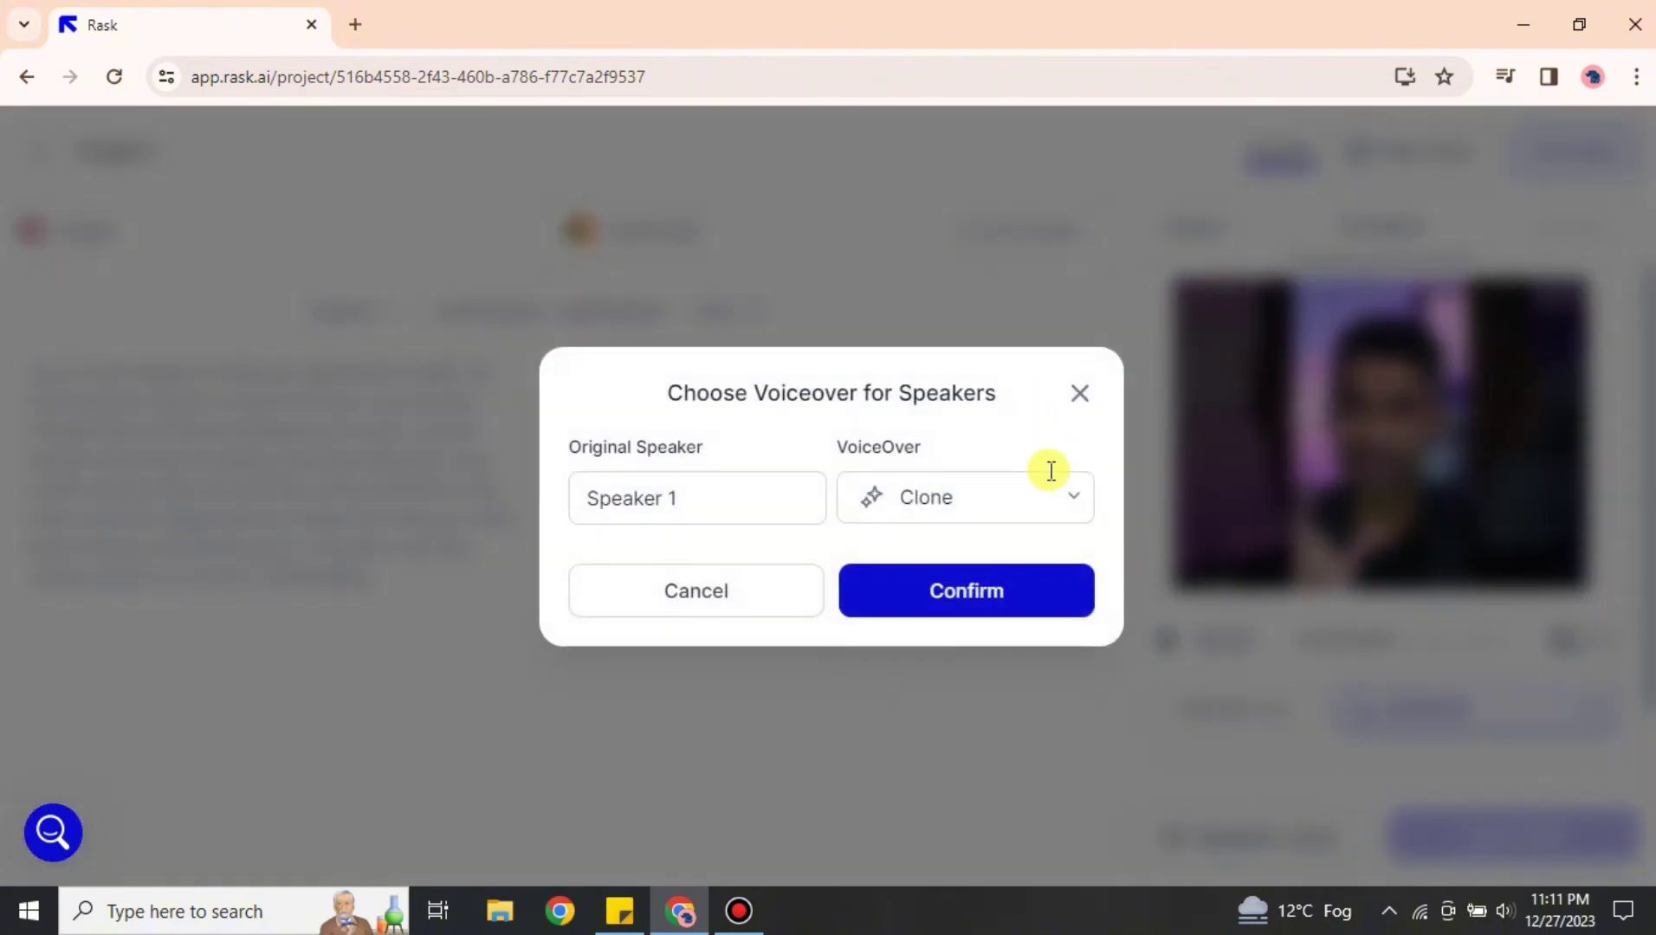
{"action": "left_click", "coordinate": [1081, 502]}
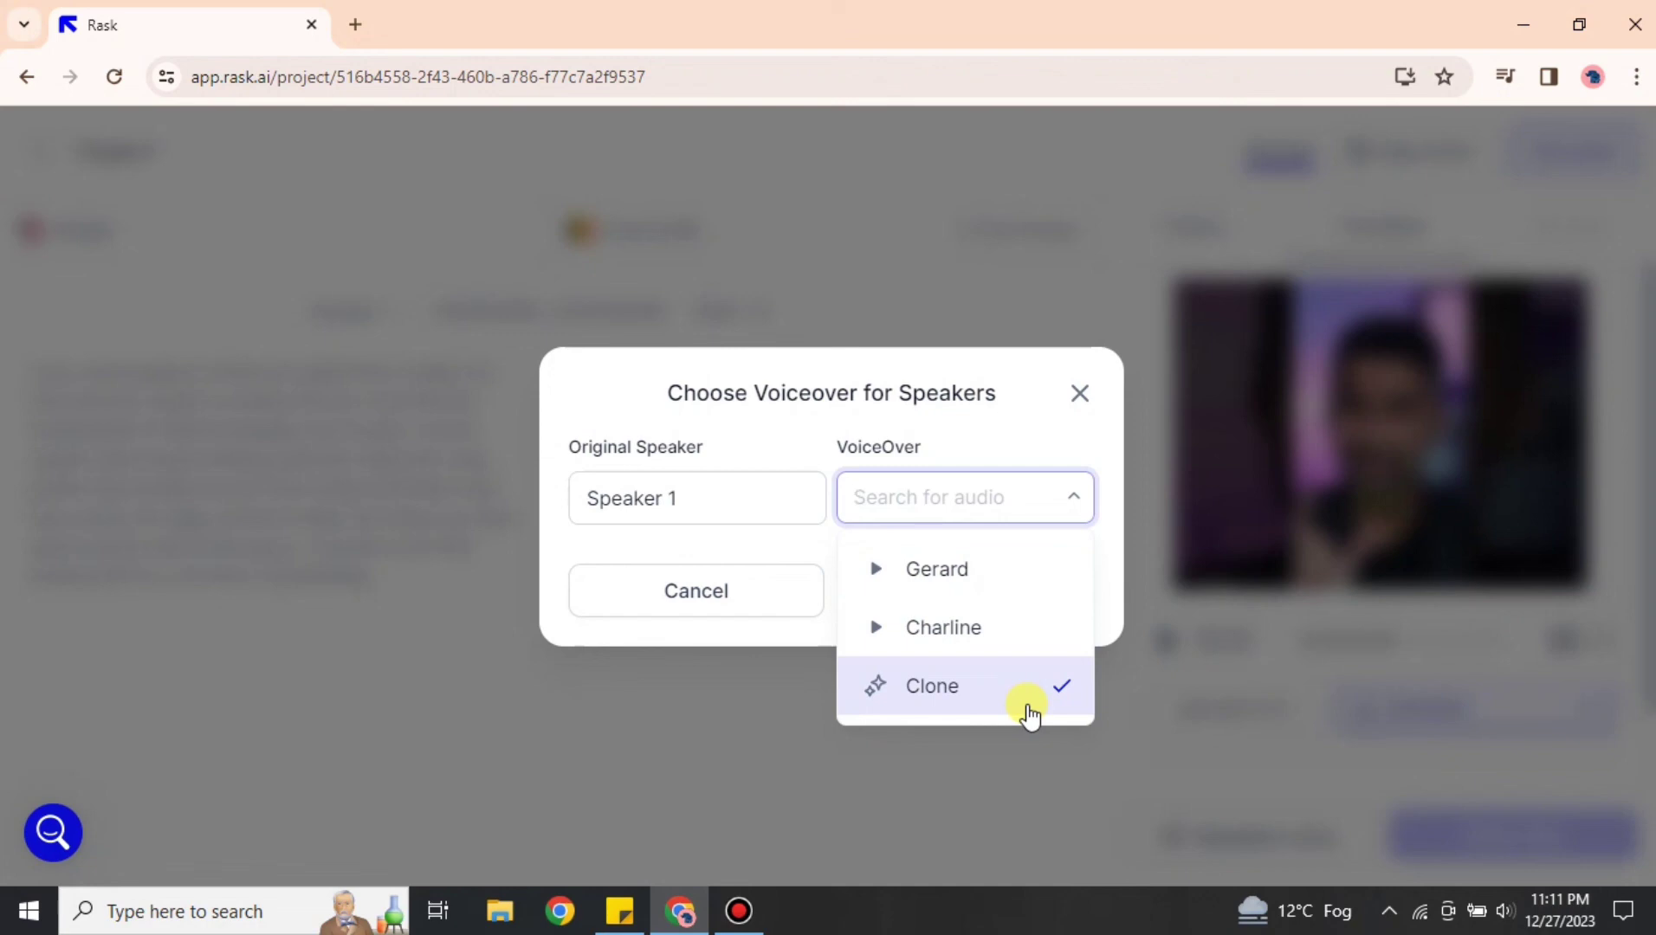
{"action": "left_click", "coordinate": [1082, 395]}
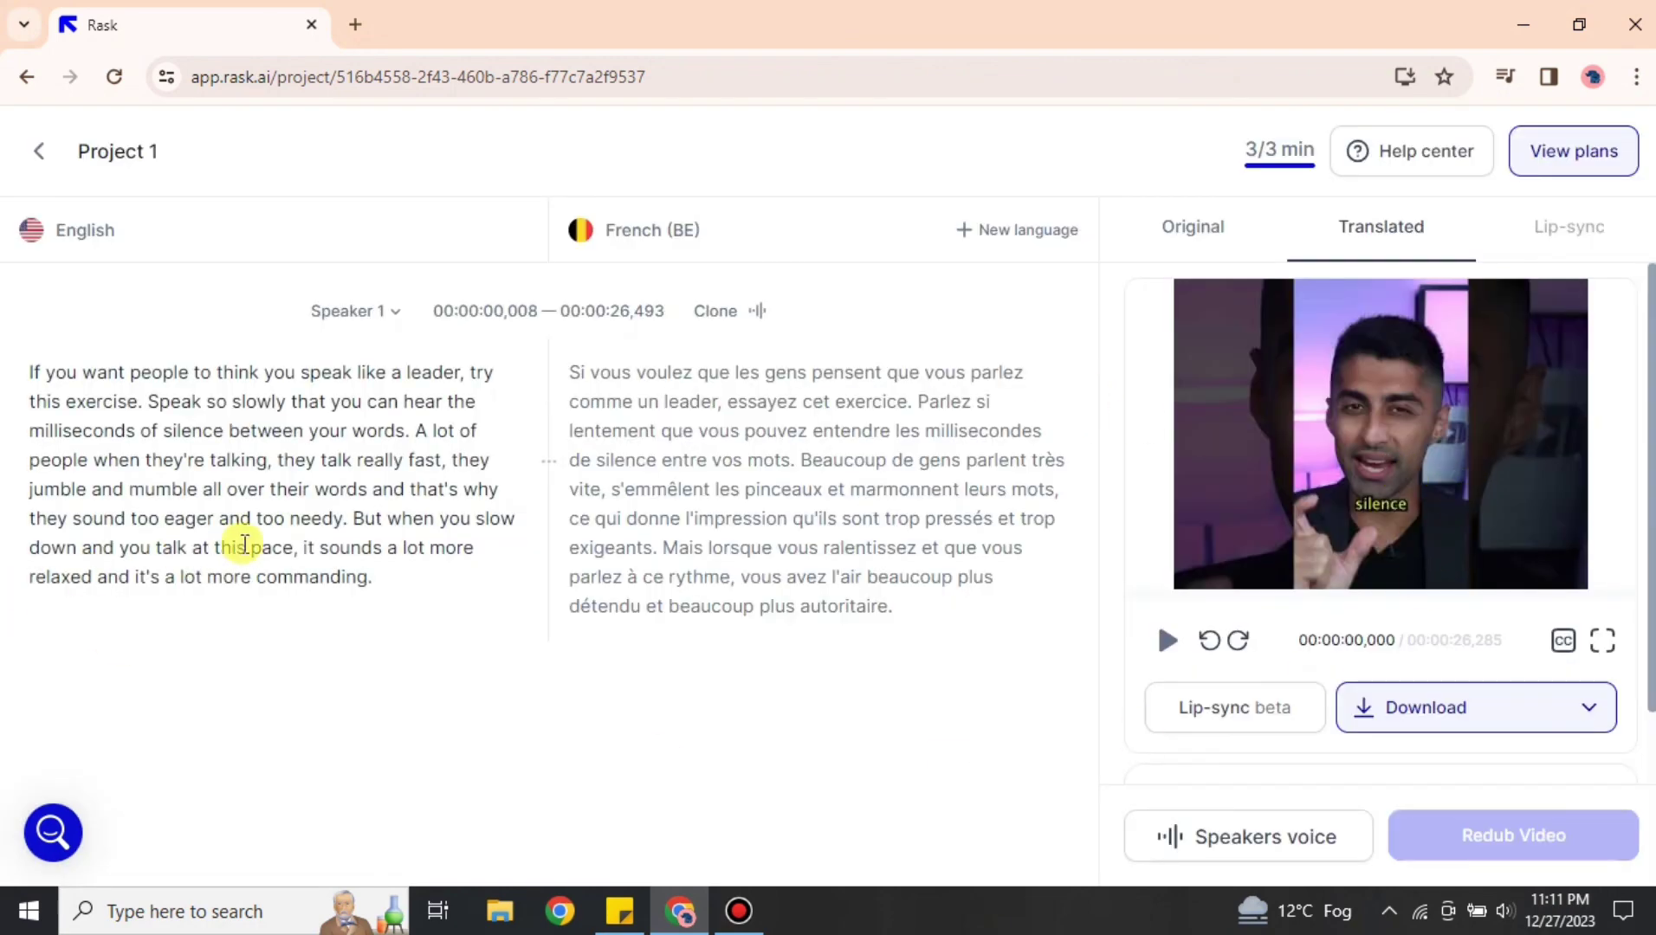